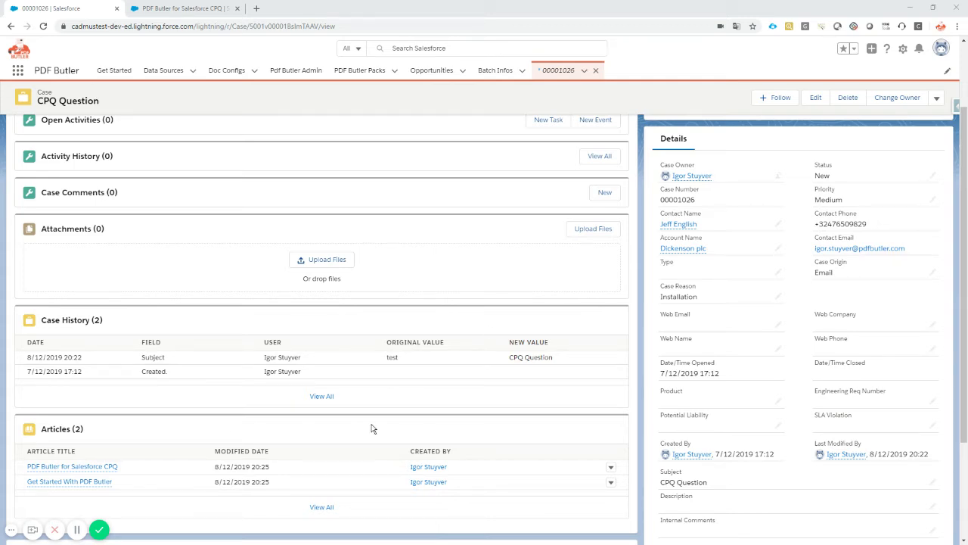
- Preview the related article 'PDF Butler for Salesforce CPQ' and highlight its Online Help Article URL
{"action": "scroll", "coordinate": [420, 426], "scroll_direction": "up", "scroll_amount": 2}
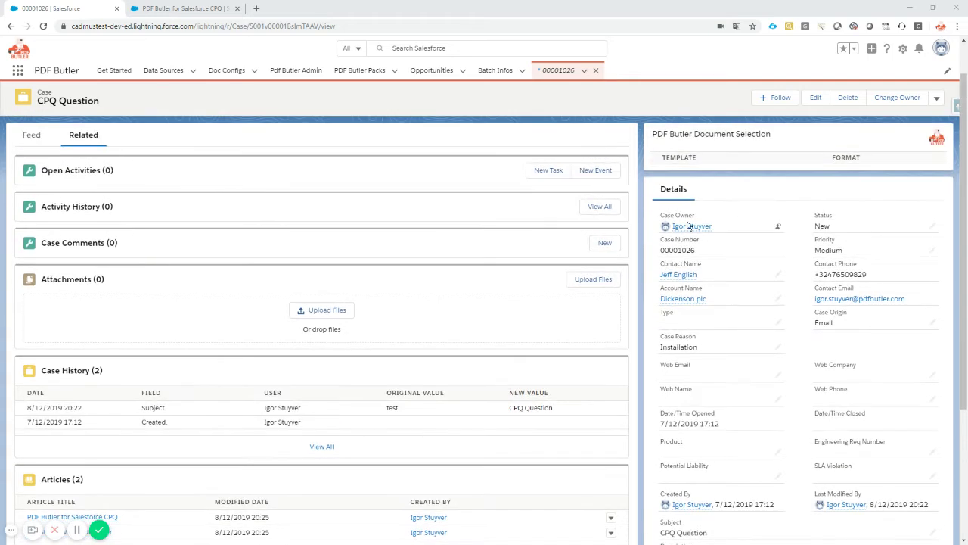
{"action": "scroll", "coordinate": [583, 346], "scroll_direction": "down", "scroll_amount": 3}
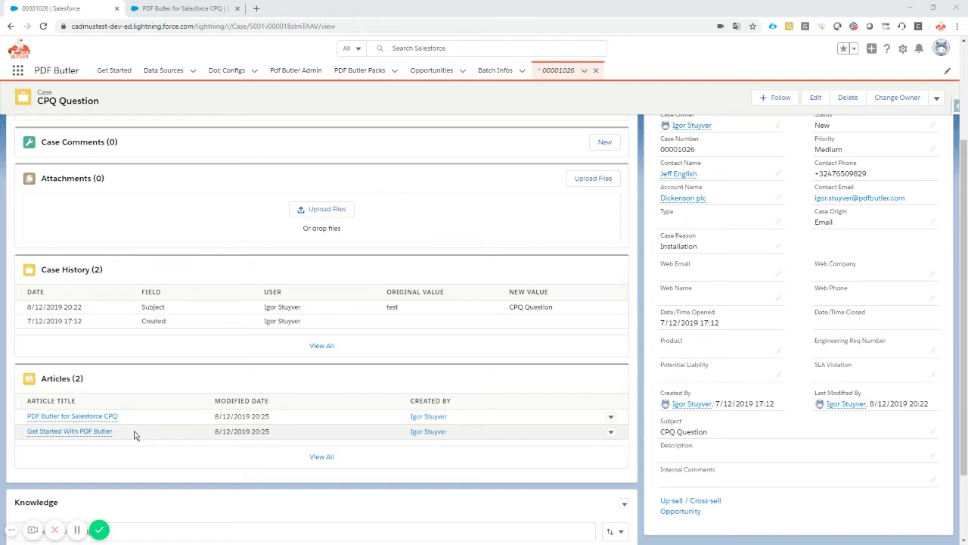
{"action": "mouse_move", "coordinate": [108, 421]}
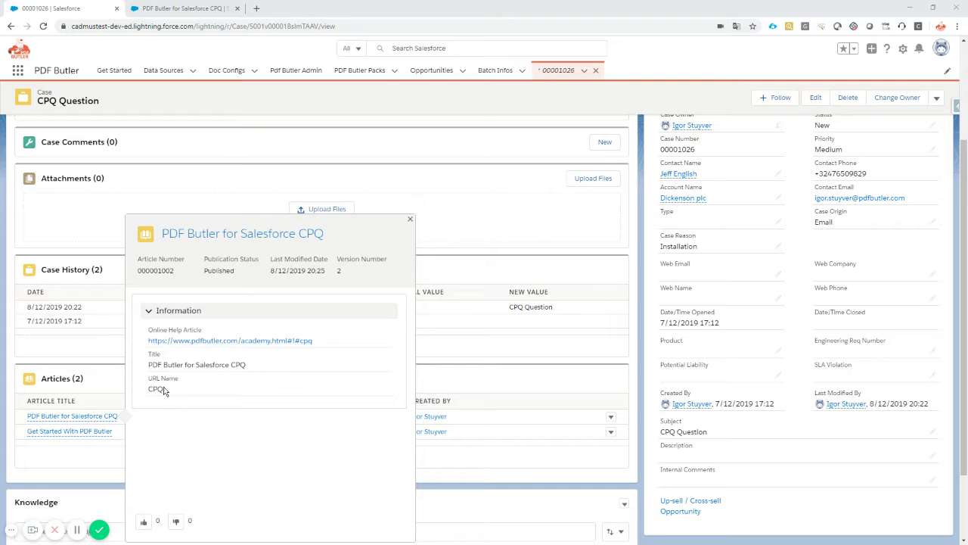
{"action": "left_click_drag", "start_coordinate": [149, 332], "coordinate": [206, 335]}
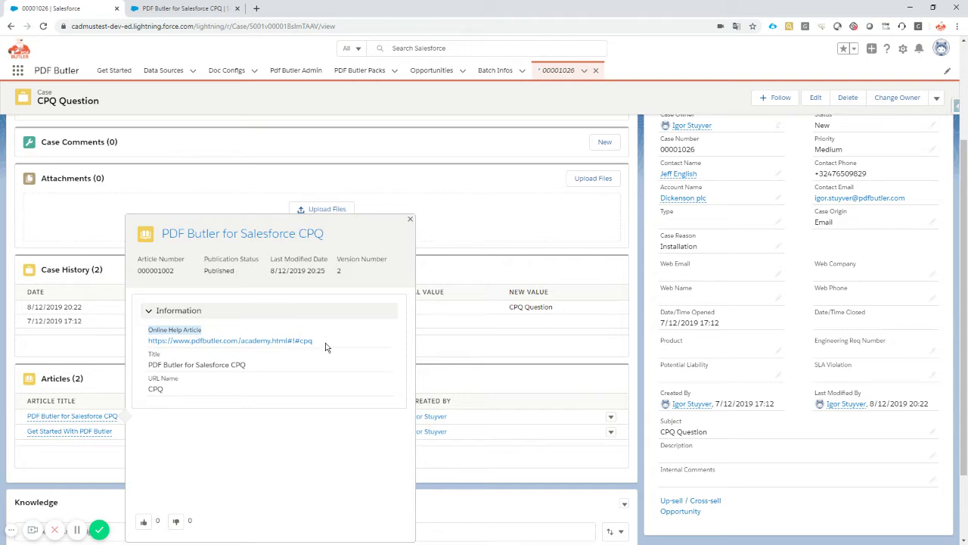
{"action": "left_click_drag", "start_coordinate": [326, 347], "coordinate": [149, 341]}
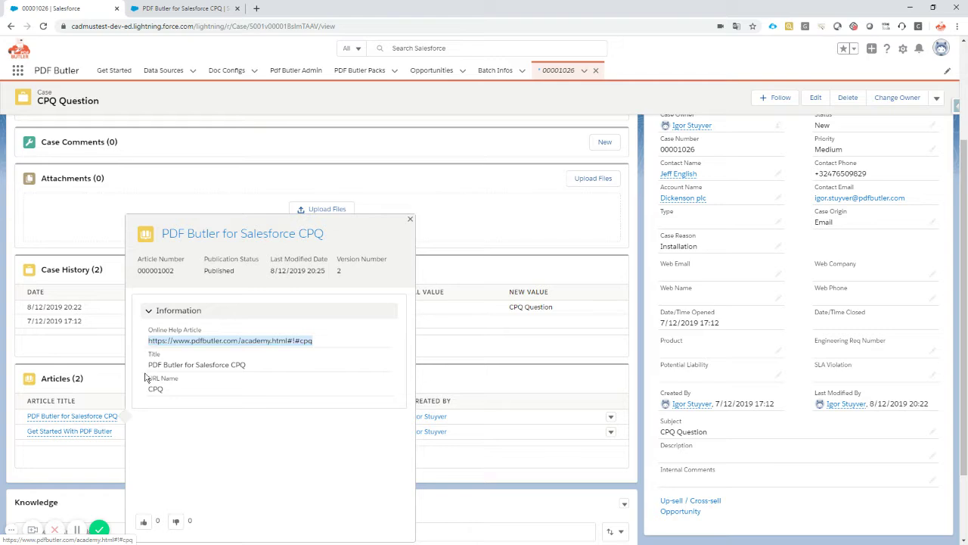
- View the full CPQ knowledge article, then go back to the top of the CPQ Question case
{"action": "left_click", "coordinate": [186, 8]}
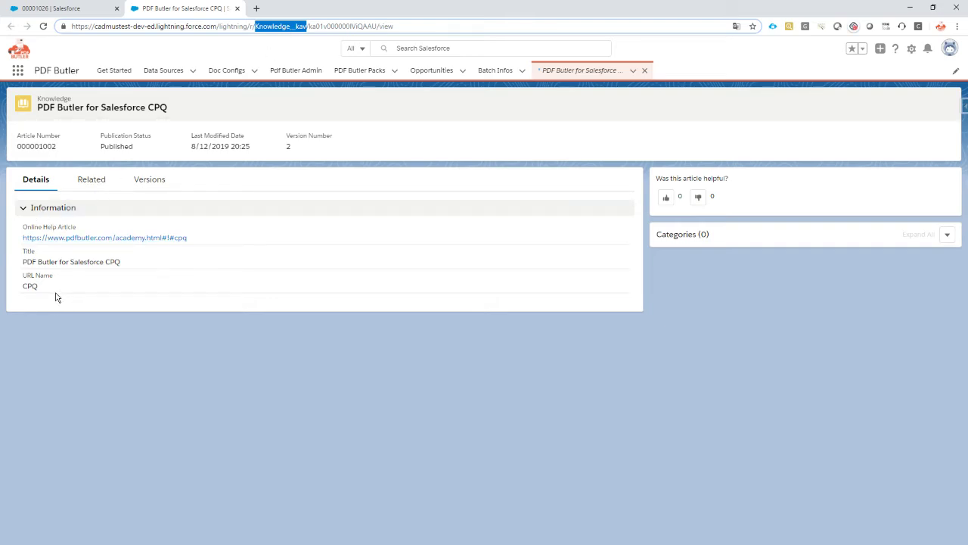
{"action": "left_click", "coordinate": [66, 8]}
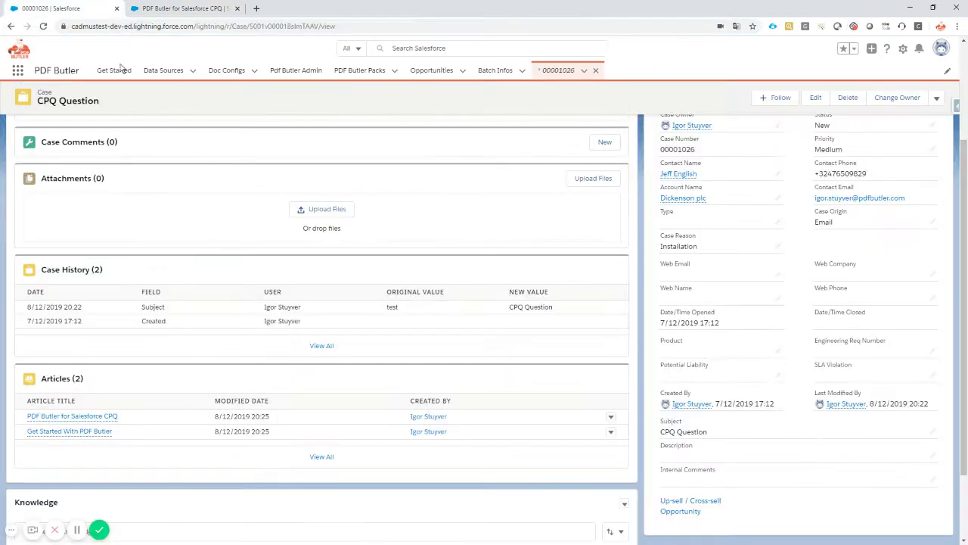
{"action": "scroll", "coordinate": [467, 283], "scroll_direction": "up", "scroll_amount": 4}
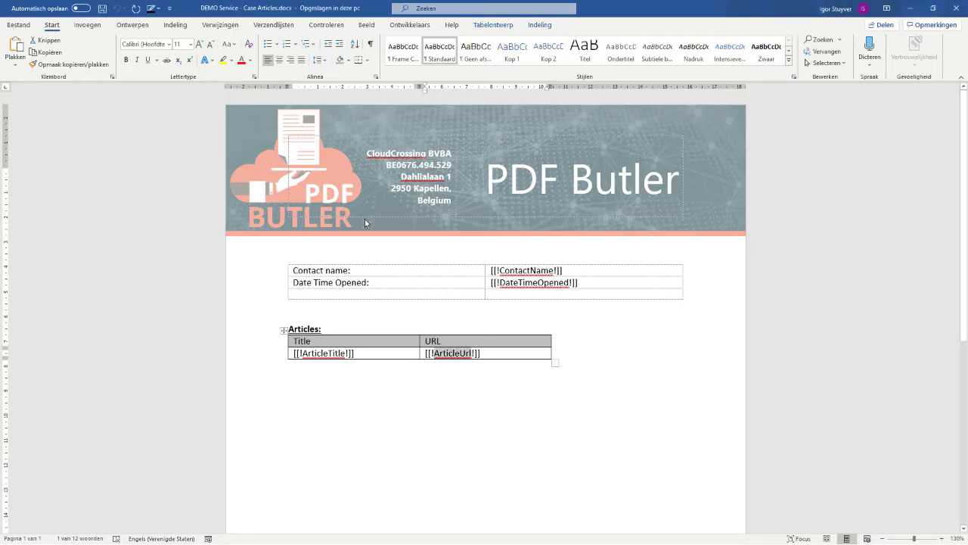
- In Word, review the Contact name row, the DateTimeOpened placeholder and the Articles table's repeating row
{"action": "left_click", "coordinate": [255, 278]}
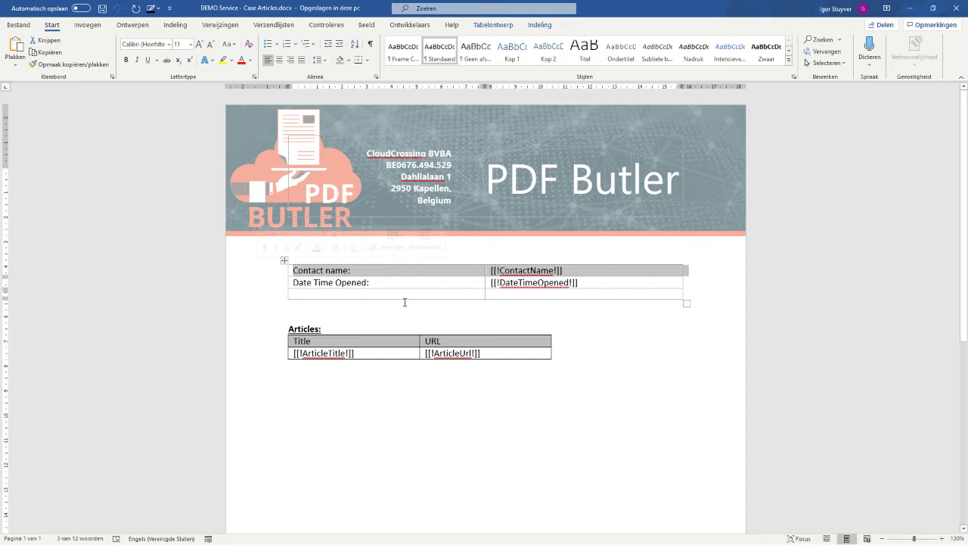
{"action": "left_click", "coordinate": [304, 271]}
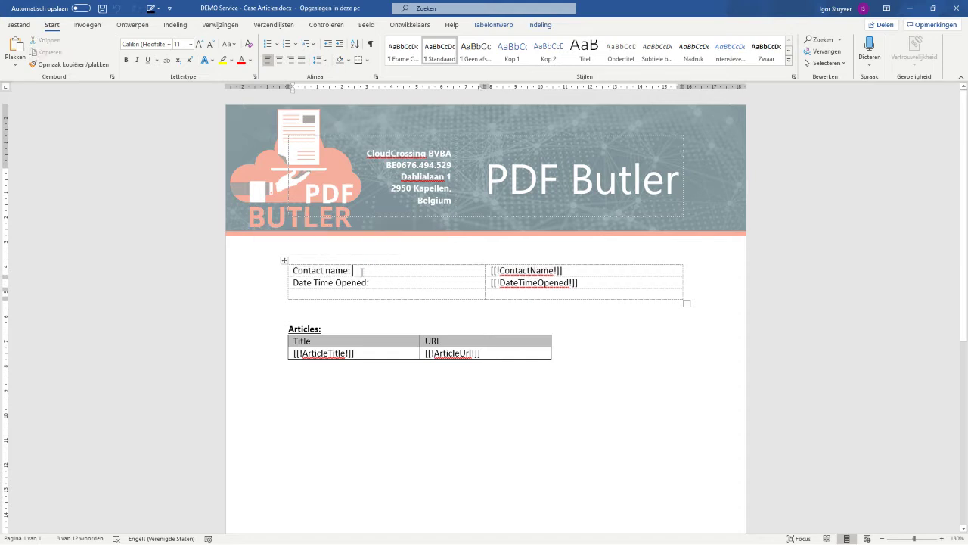
{"action": "double_click", "coordinate": [529, 283]}
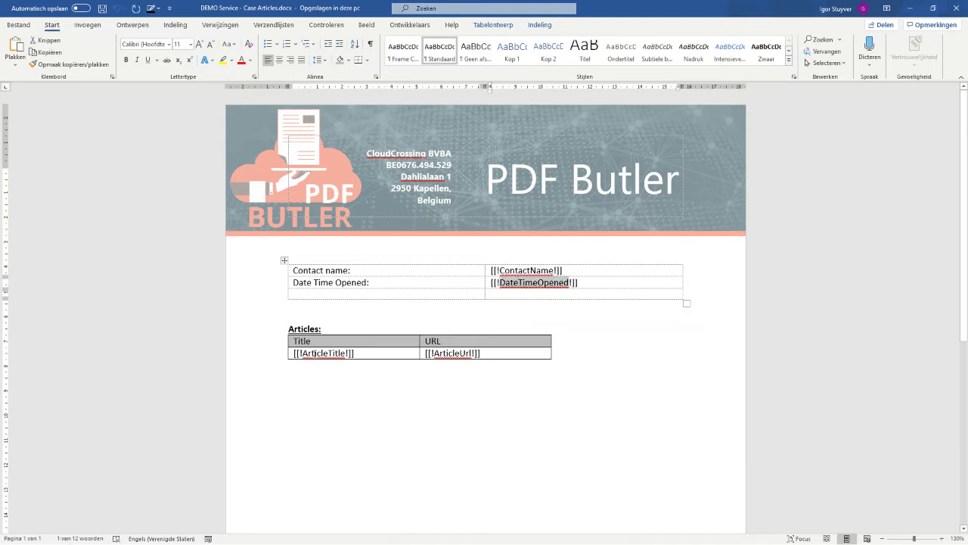
{"action": "left_click", "coordinate": [248, 353]}
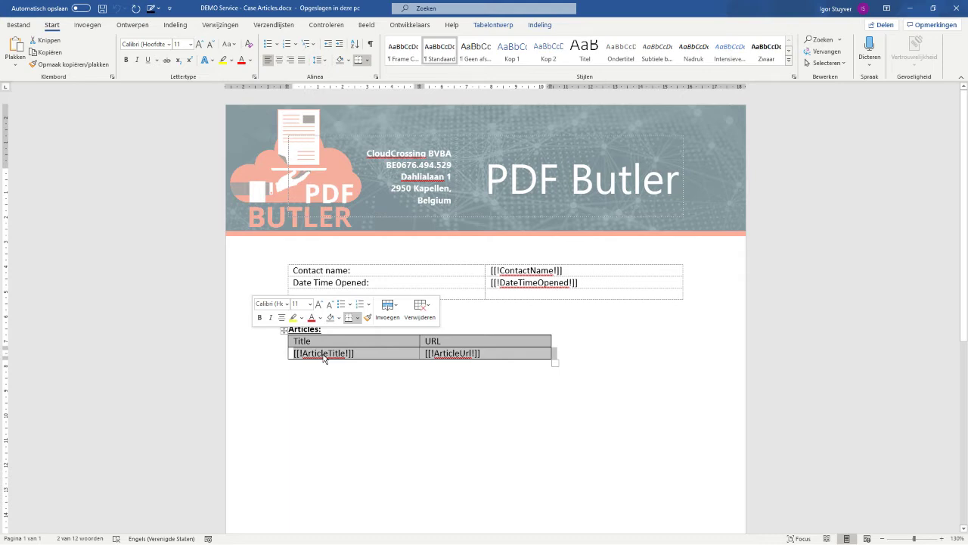
{"action": "left_click", "coordinate": [323, 356]}
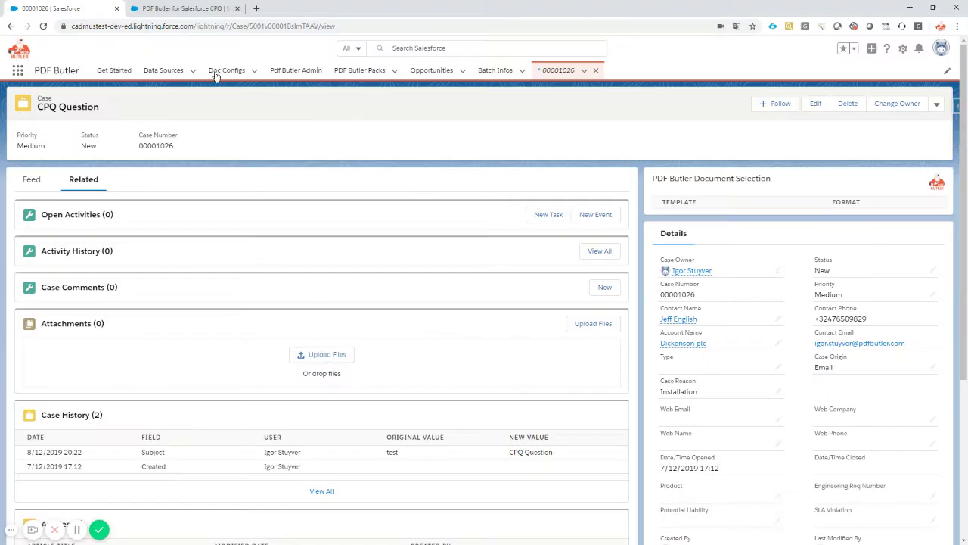
- Create a SOQL data source 'Academy - Case Data' with type Single sObject
{"action": "left_click", "coordinate": [193, 72]}
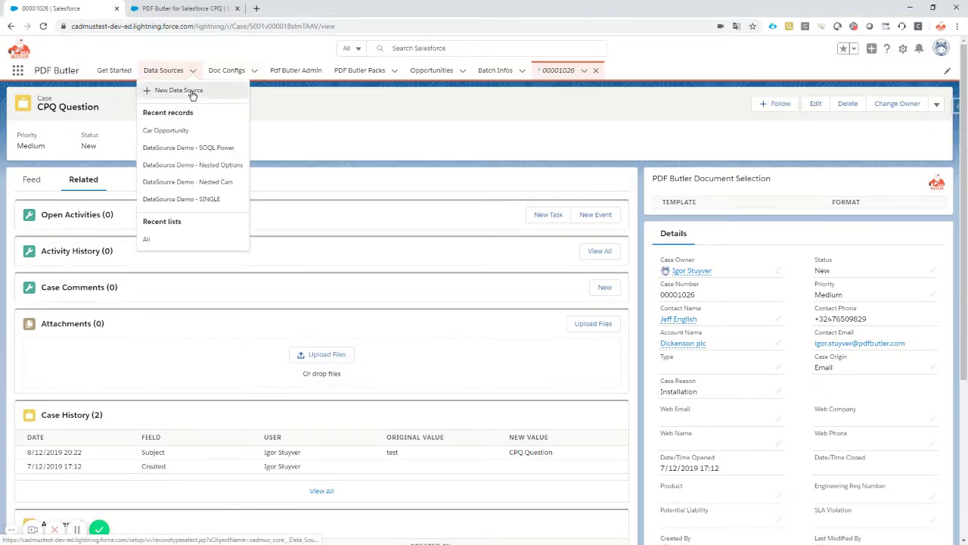
{"action": "left_click", "coordinate": [189, 91]}
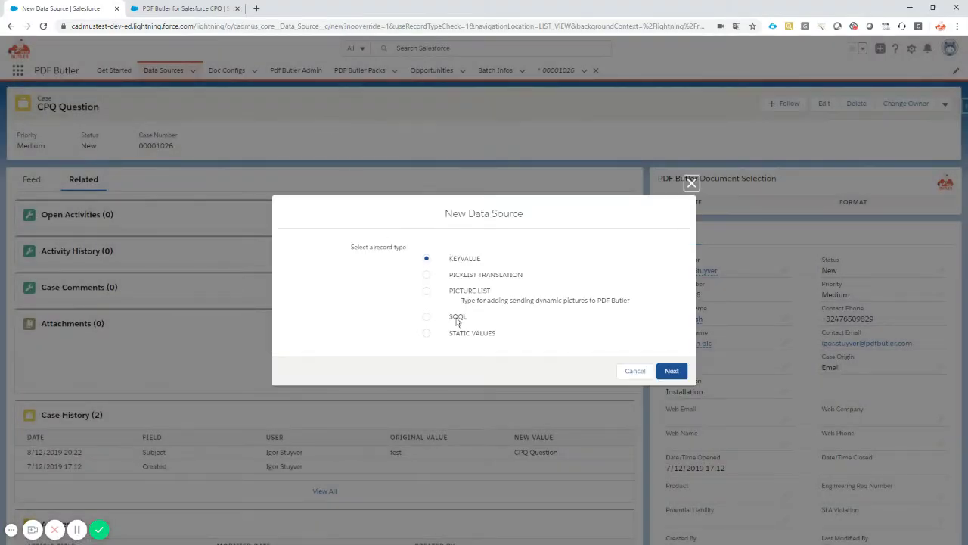
{"action": "left_click", "coordinate": [456, 317]}
{"action": "left_click", "coordinate": [667, 373]}
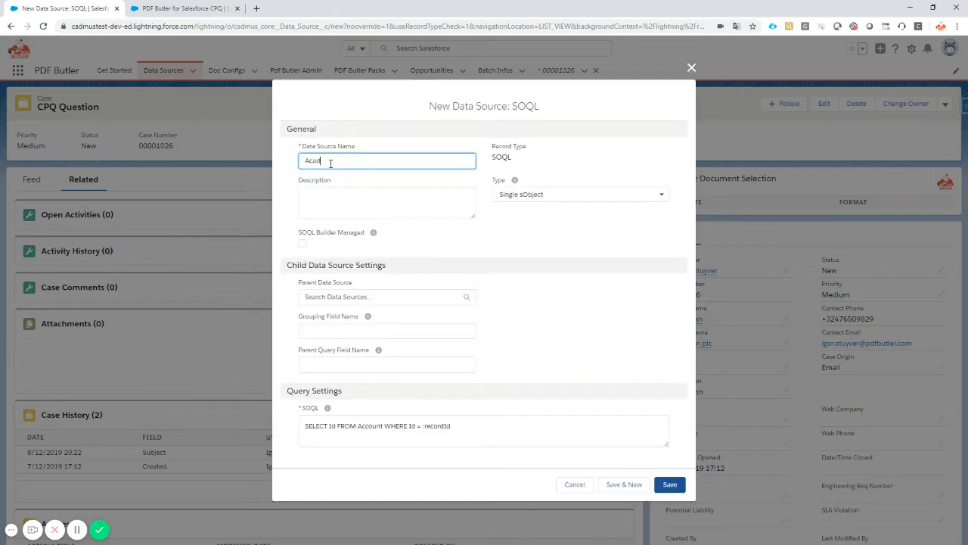
{"action": "type", "text": "Academ "}
{"action": "type", "text": "- Case Data"}
{"action": "left_click", "coordinate": [529, 195]}
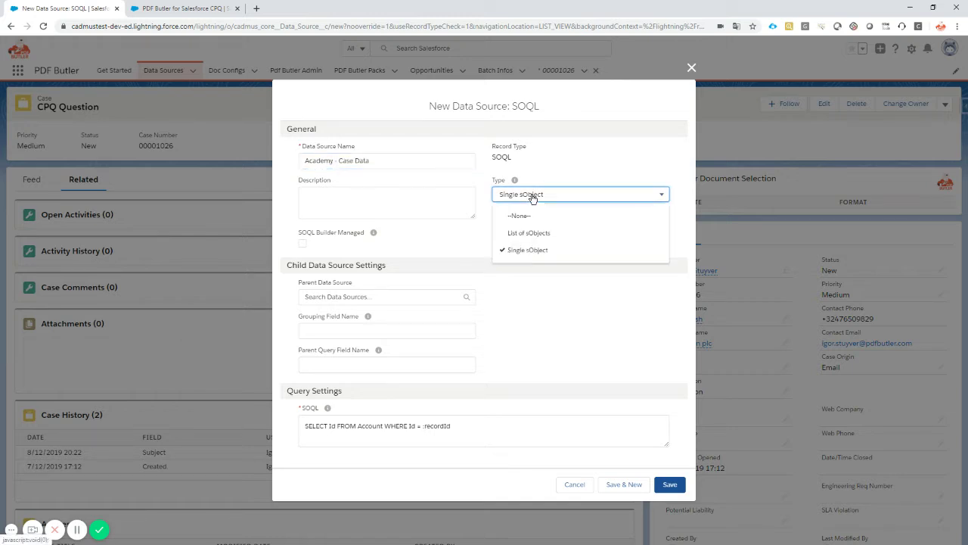
{"action": "left_click", "coordinate": [518, 194]}
{"action": "left_click", "coordinate": [669, 484]}
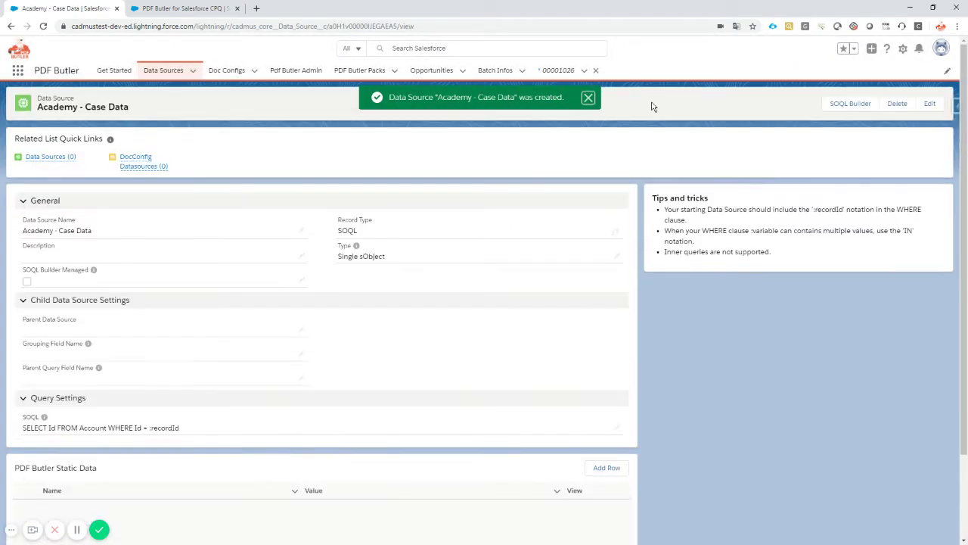
- In the SOQL Builder, choose Case as the object and add the Case ID field
{"action": "left_click", "coordinate": [848, 106]}
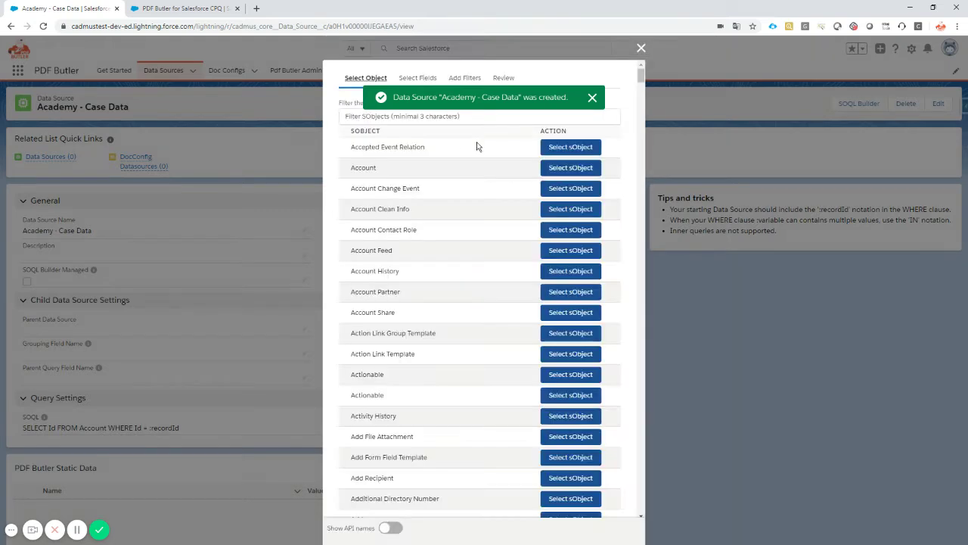
{"action": "left_click", "coordinate": [371, 117]}
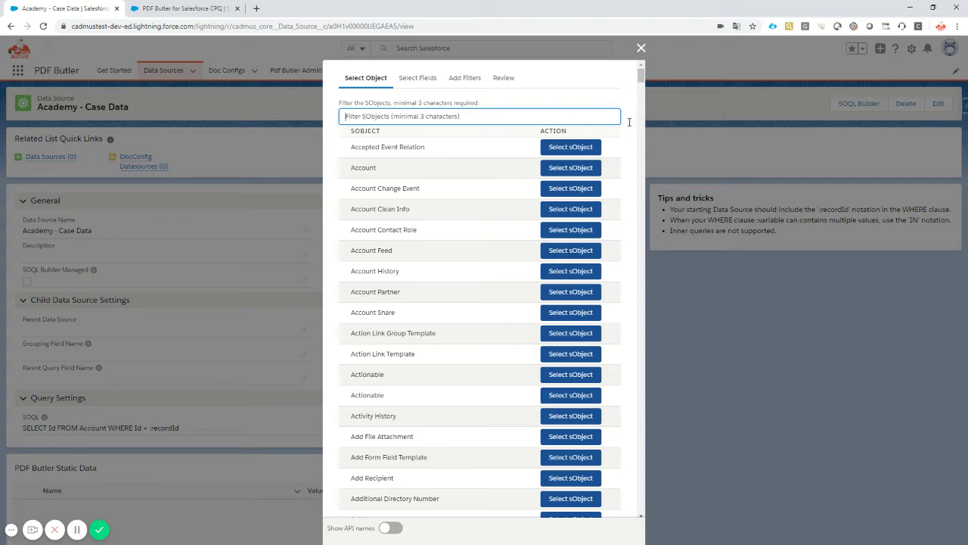
{"action": "type", "text": "case"}
{"action": "left_click", "coordinate": [569, 149]}
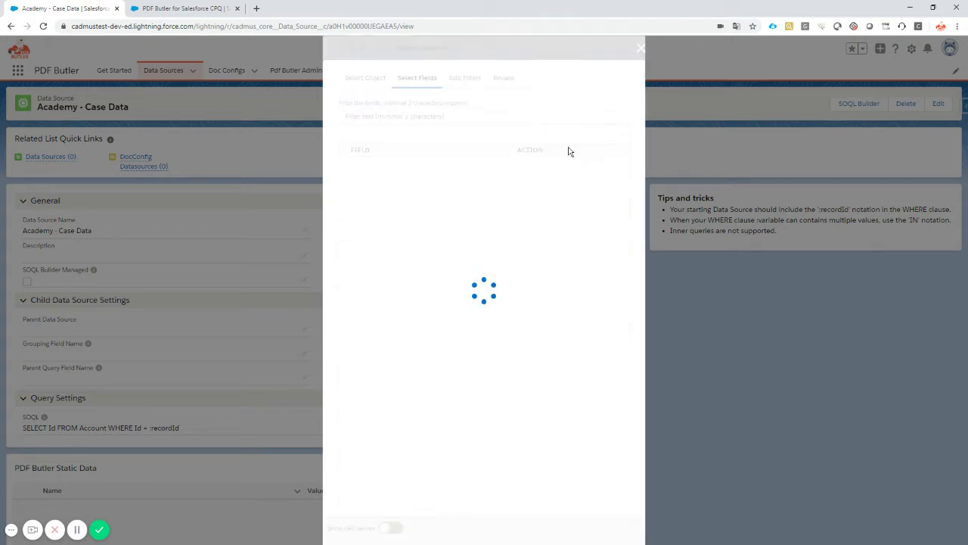
{"action": "left_click", "coordinate": [379, 116]}
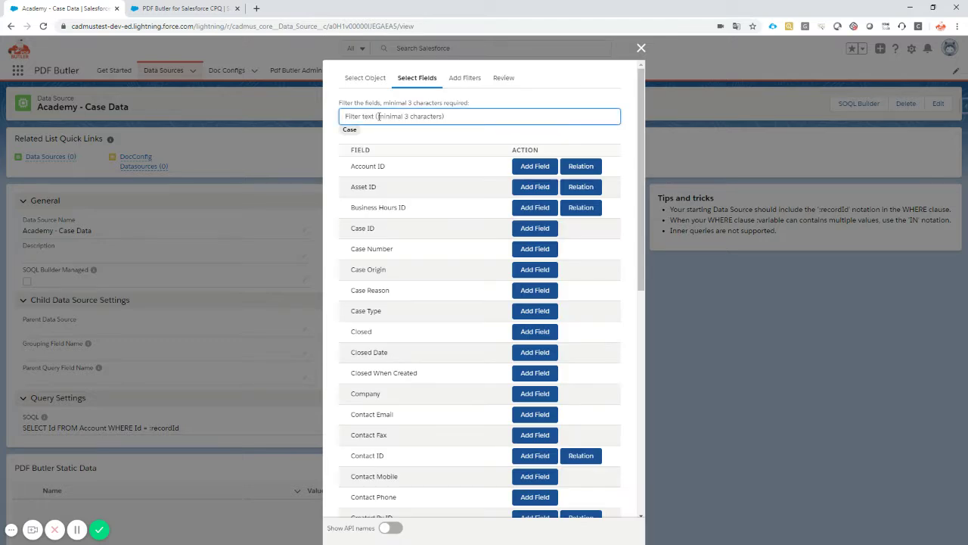
{"action": "type", "text": "case"}
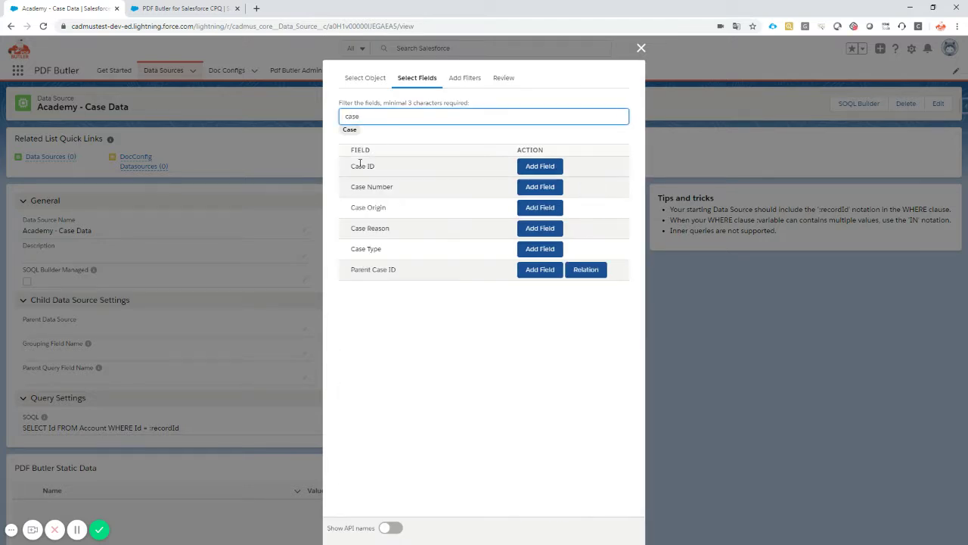
{"action": "left_click", "coordinate": [548, 168]}
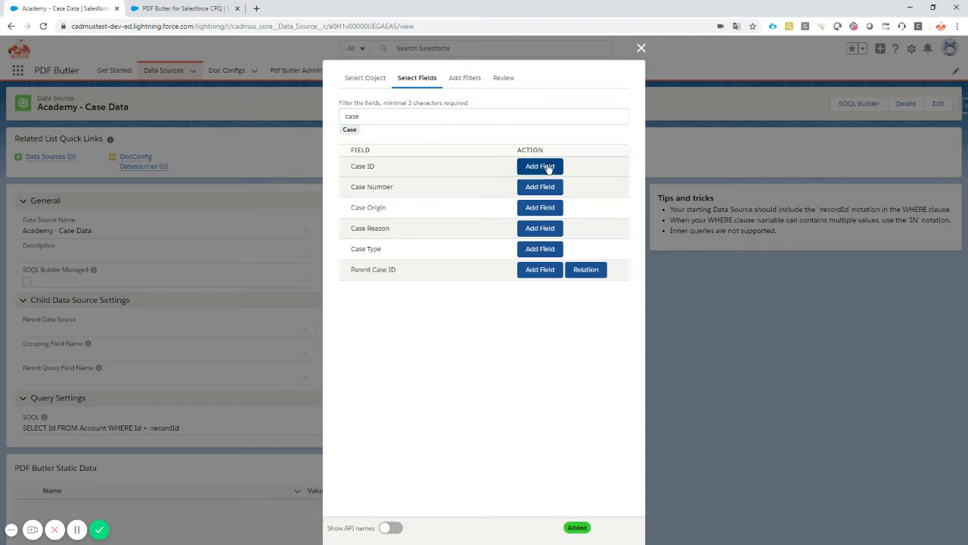
- Add the Created Date field and the related Contact's Full Name to the query
{"action": "double_click", "coordinate": [400, 119]}
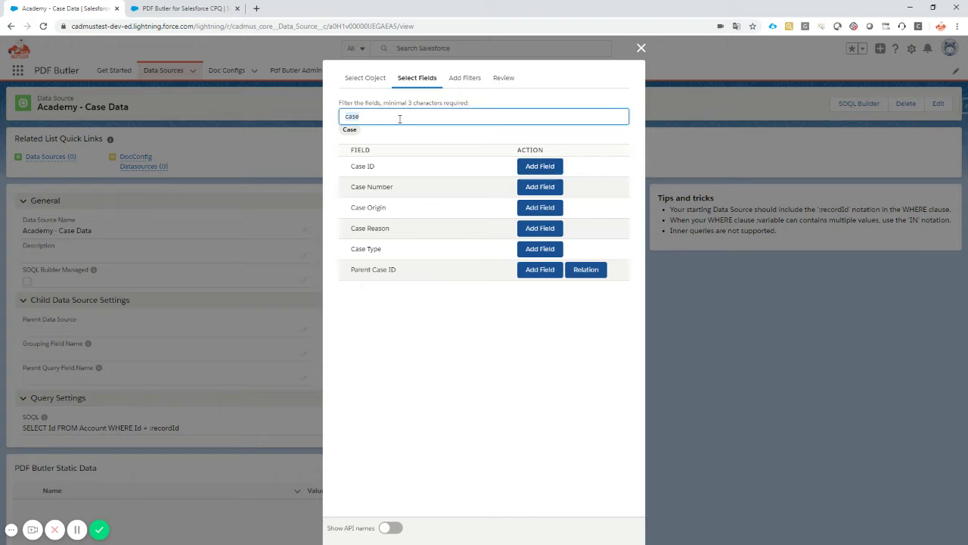
{"action": "type", "text": "cre"}
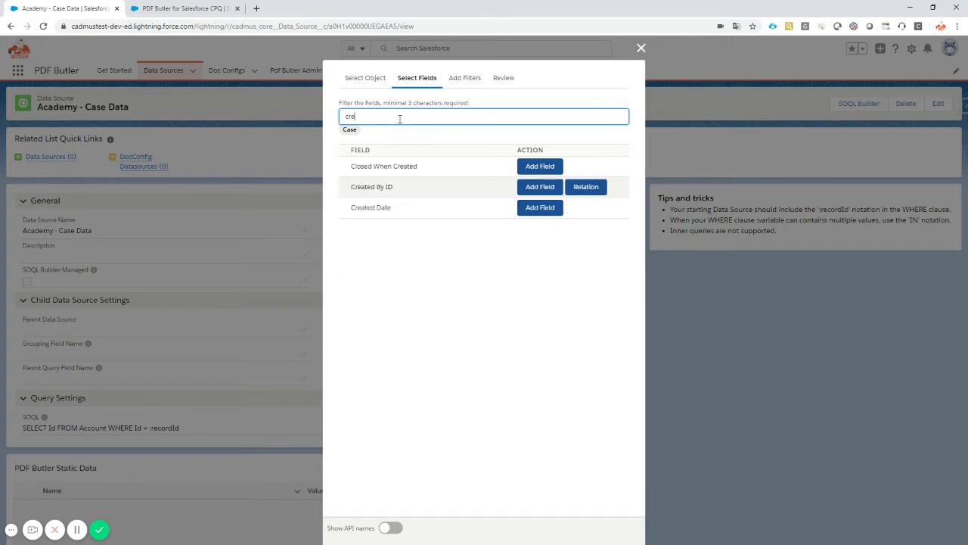
{"action": "left_click", "coordinate": [540, 207]}
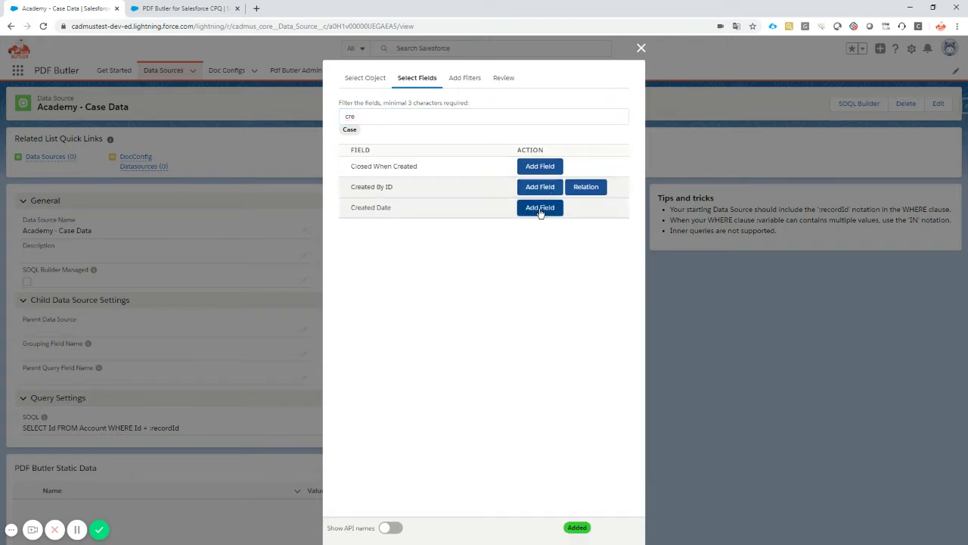
{"action": "double_click", "coordinate": [370, 117]}
{"action": "type", "text": "cont"}
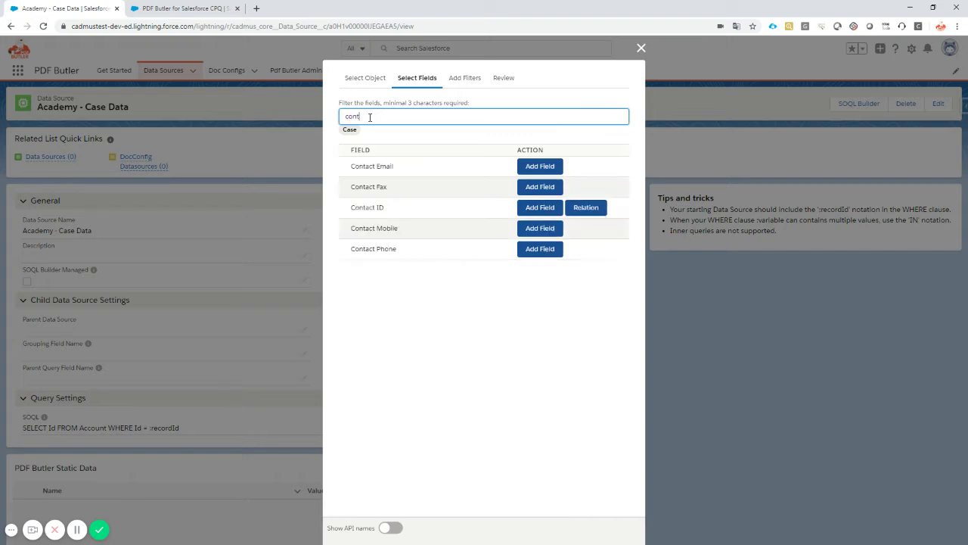
{"action": "left_click", "coordinate": [586, 207]}
{"action": "left_click", "coordinate": [406, 117]}
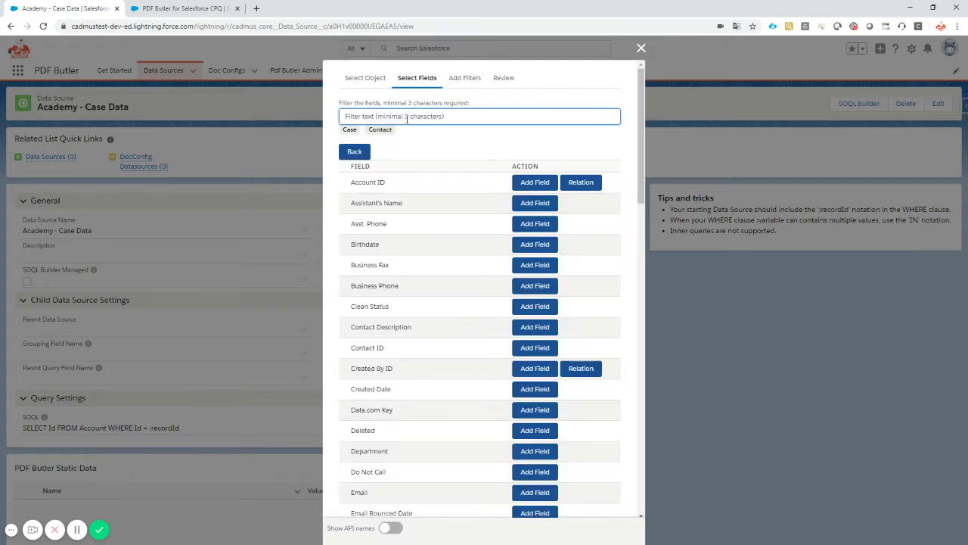
{"action": "type", "text": "fulln"}
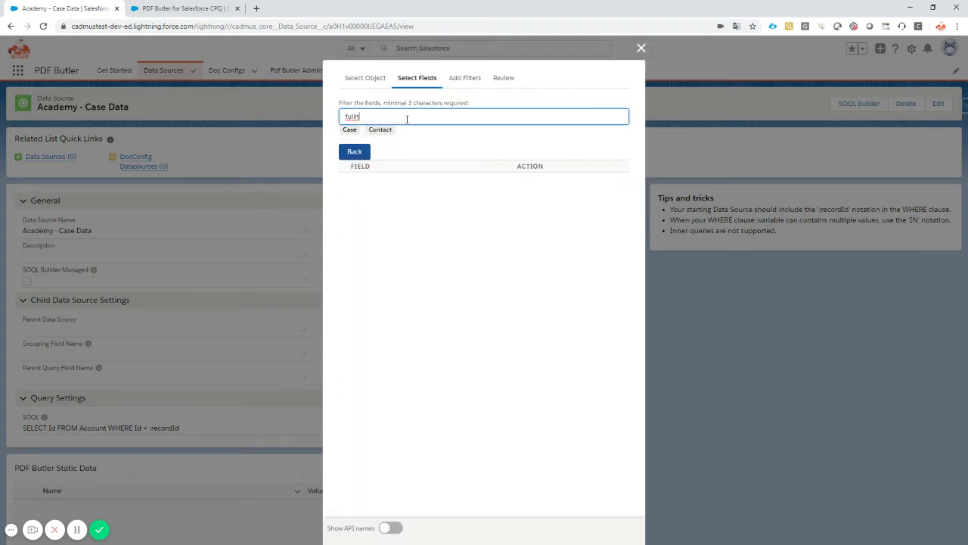
{"action": "key", "text": "BackSpace"}
{"action": "left_click", "coordinate": [540, 183]}
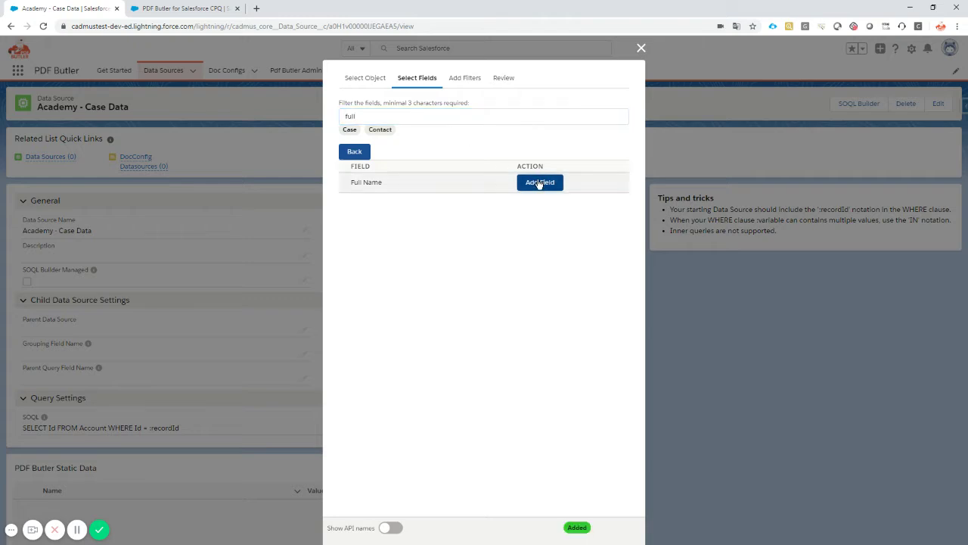
- Add a Case ID equals recordId filter, review the generated SOQL and save the query
{"action": "left_click", "coordinate": [468, 78]}
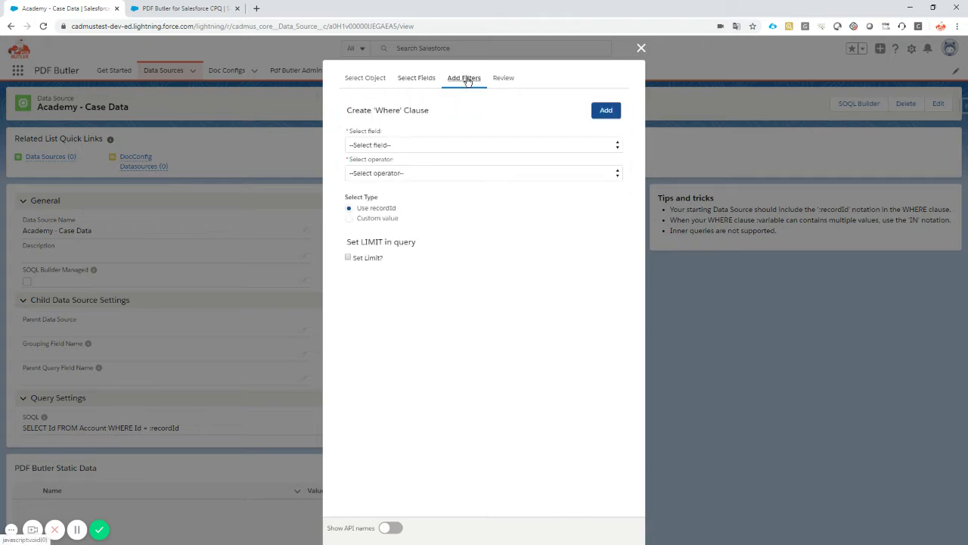
{"action": "left_click", "coordinate": [429, 146]}
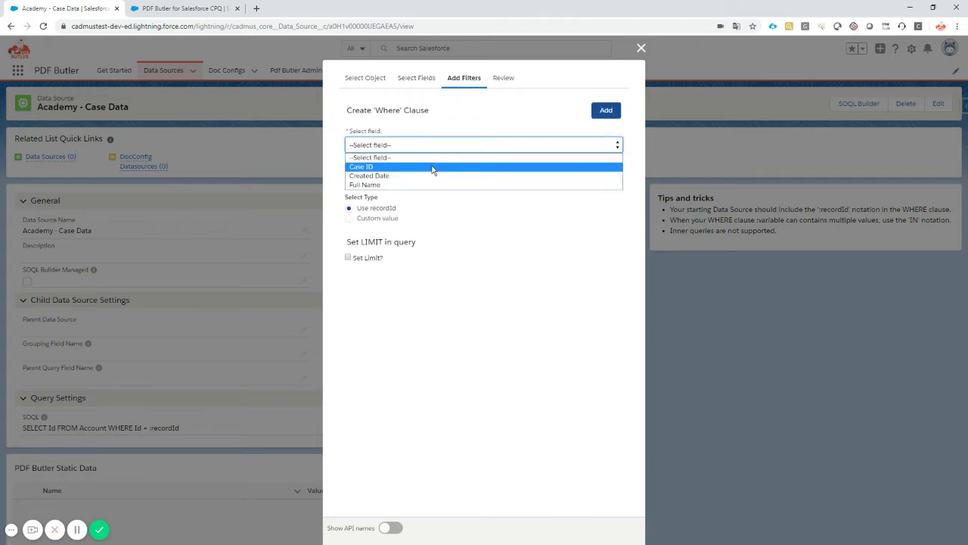
{"action": "left_click", "coordinate": [433, 167]}
{"action": "left_click", "coordinate": [396, 174]}
{"action": "left_click", "coordinate": [397, 194]}
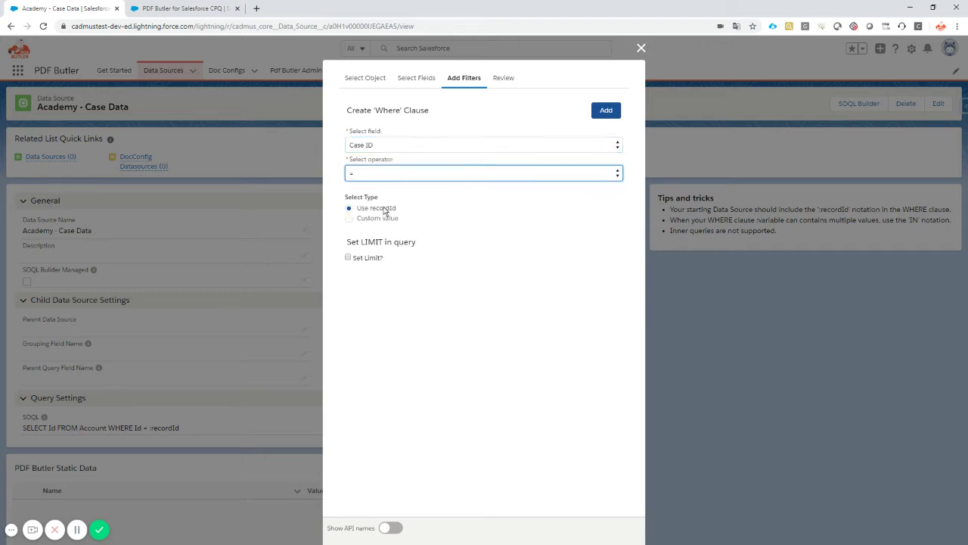
{"action": "left_click", "coordinate": [607, 112]}
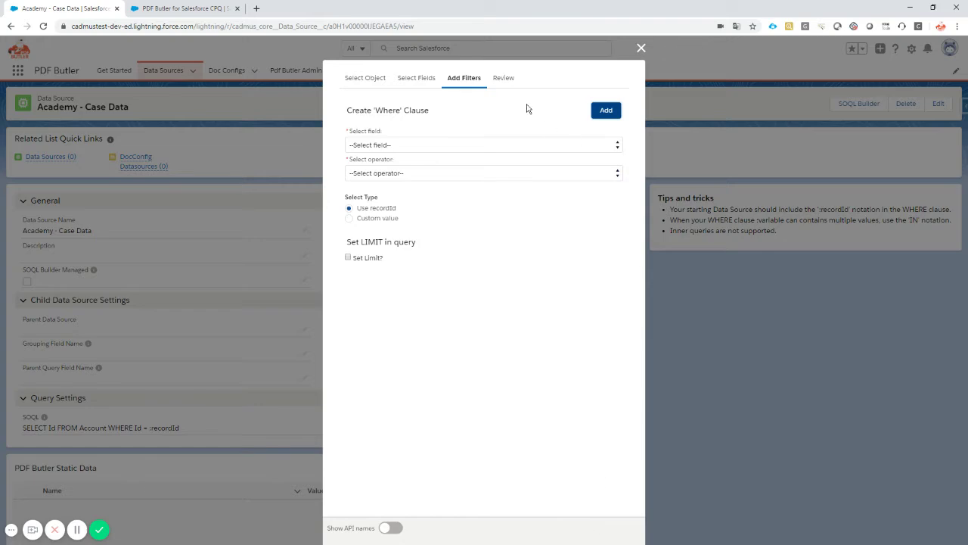
{"action": "left_click", "coordinate": [503, 79]}
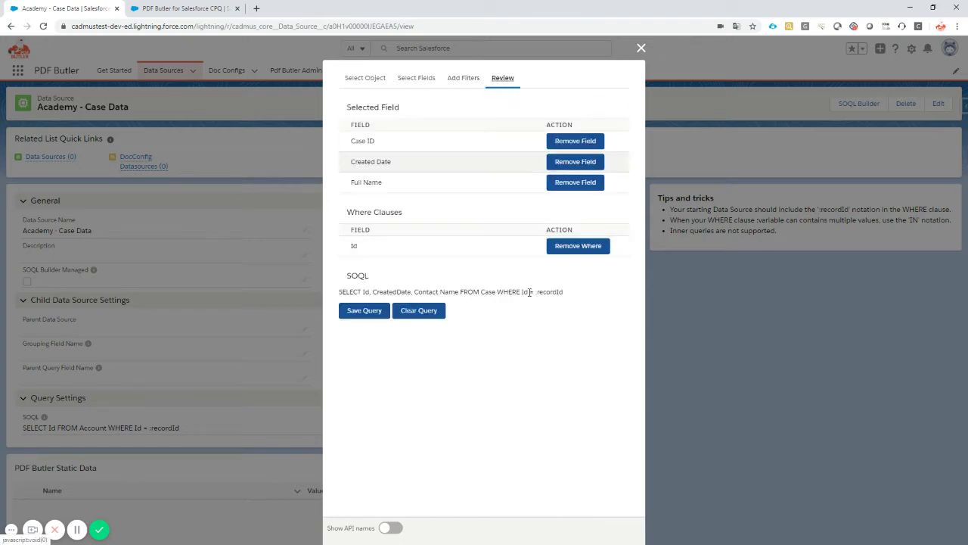
{"action": "left_click", "coordinate": [365, 311]}
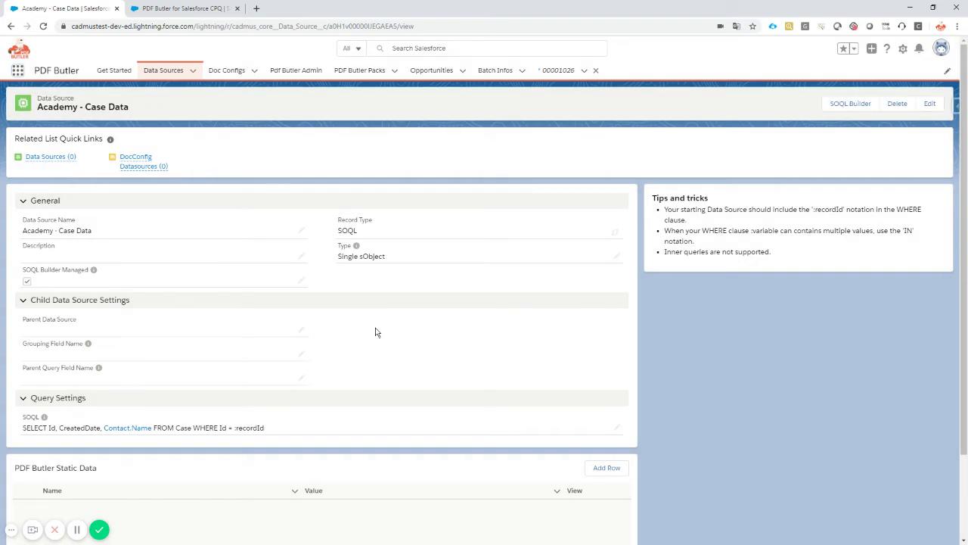
- Create a SOQL data source 'Academy - Case Articles' with type List of sObjects
{"action": "left_click", "coordinate": [194, 71]}
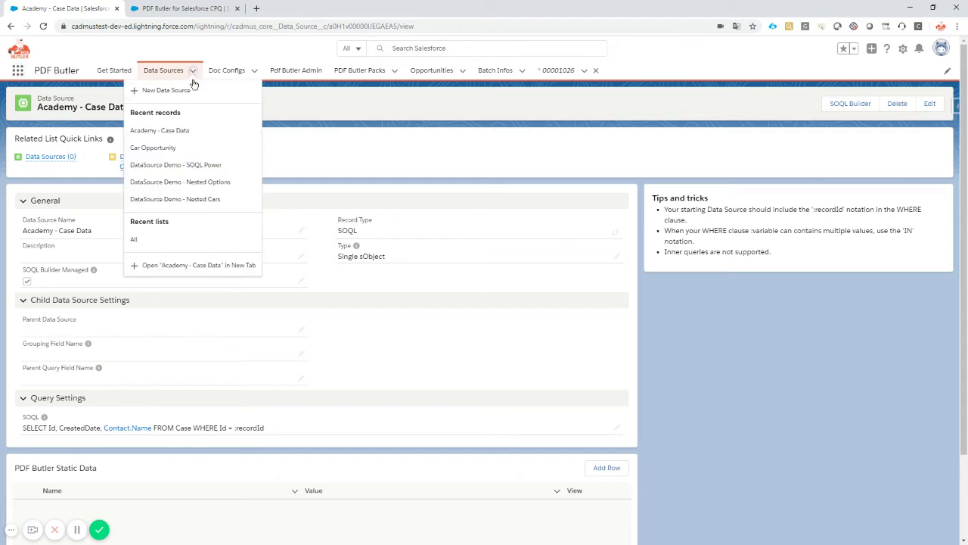
{"action": "left_click", "coordinate": [195, 91]}
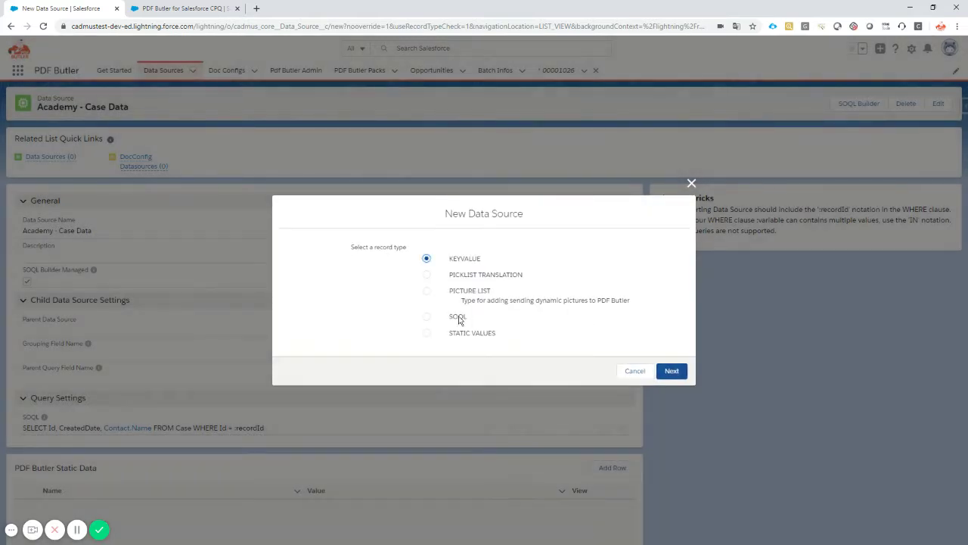
{"action": "left_click", "coordinate": [458, 317]}
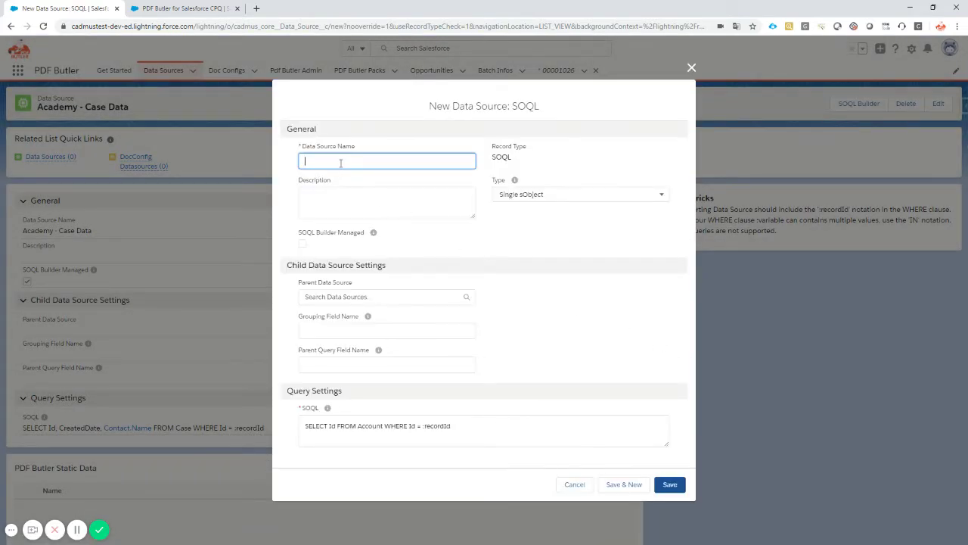
{"action": "type", "text": "ademy - Case Articles"}
{"action": "left_click", "coordinate": [542, 195]}
{"action": "left_click", "coordinate": [551, 234]}
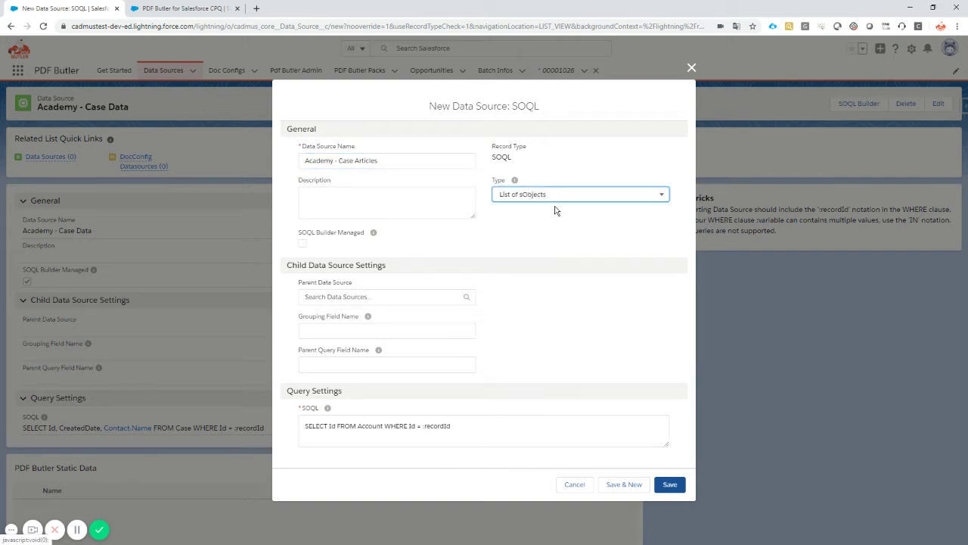
{"action": "left_click", "coordinate": [670, 485]}
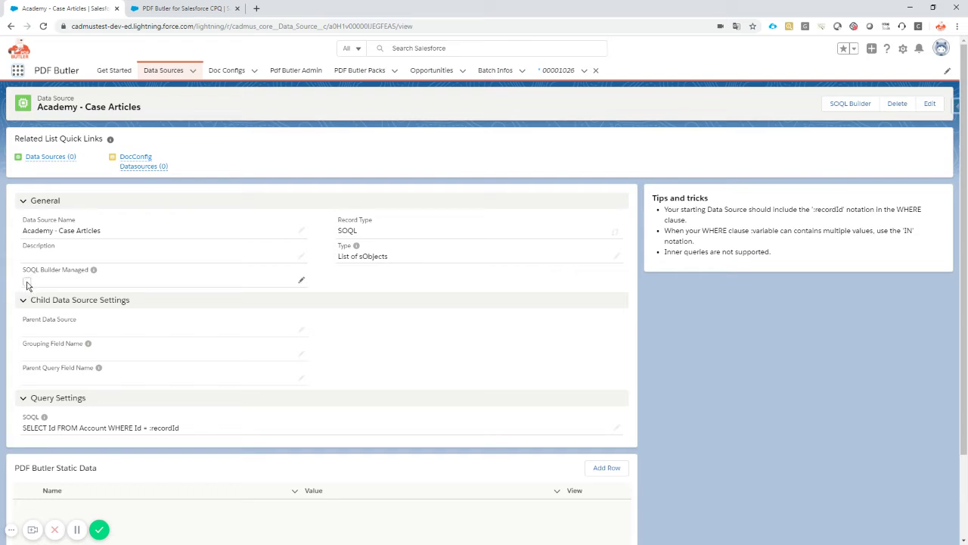
{"action": "left_click", "coordinate": [189, 8]}
{"action": "double_click", "coordinate": [294, 29]}
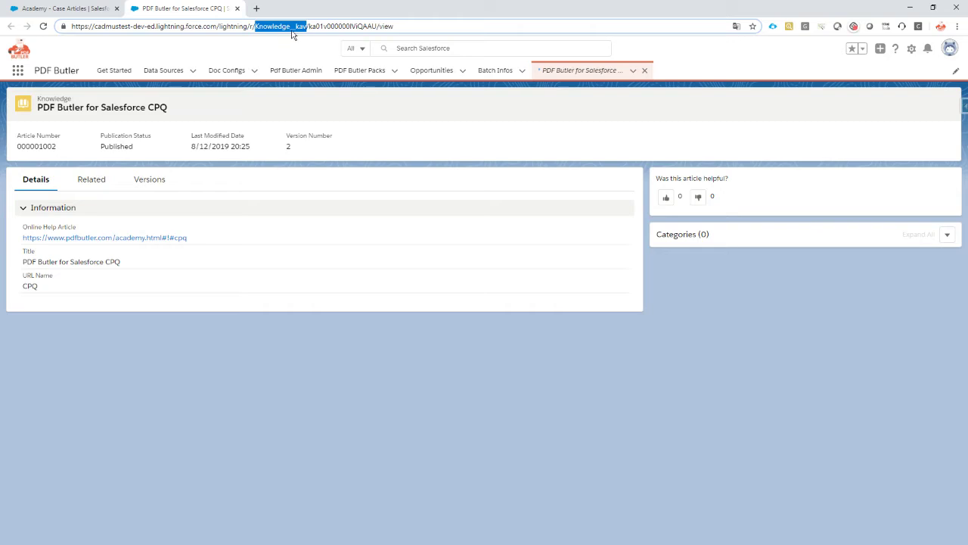
{"action": "left_click", "coordinate": [65, 9]}
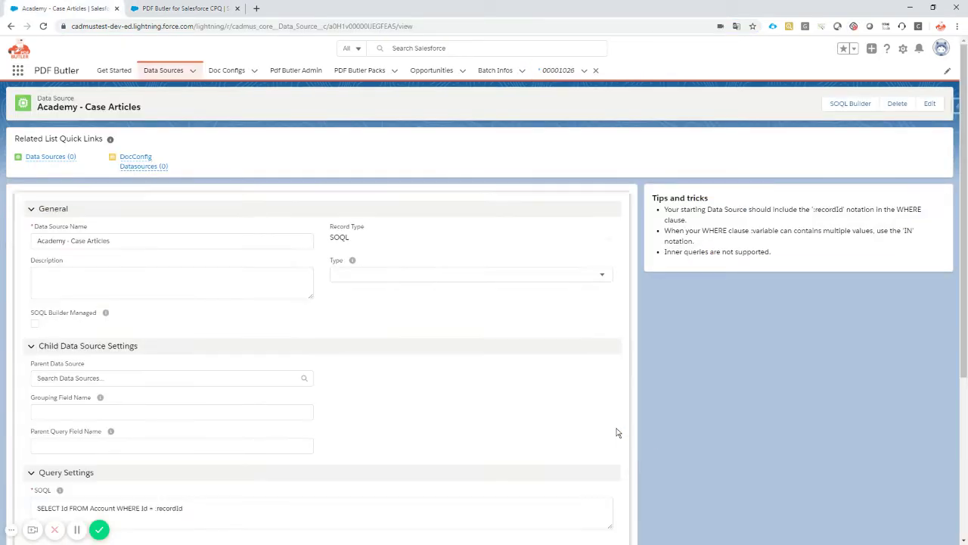
- Replace the SOQL with the pasted Knowledge__kav query, swapping the hard-coded case Id for :recordId
{"action": "left_click", "coordinate": [617, 430]}
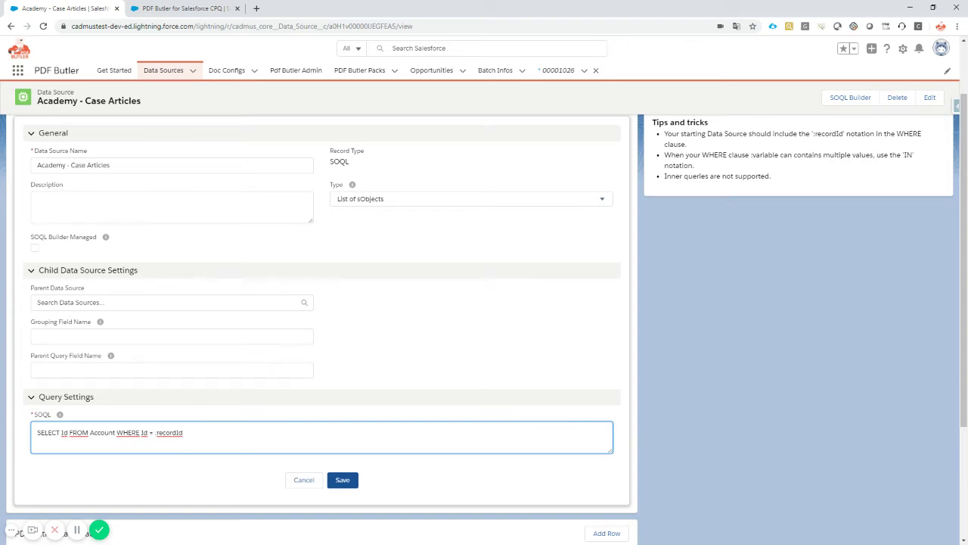
{"action": "triple_click", "coordinate": [225, 432]}
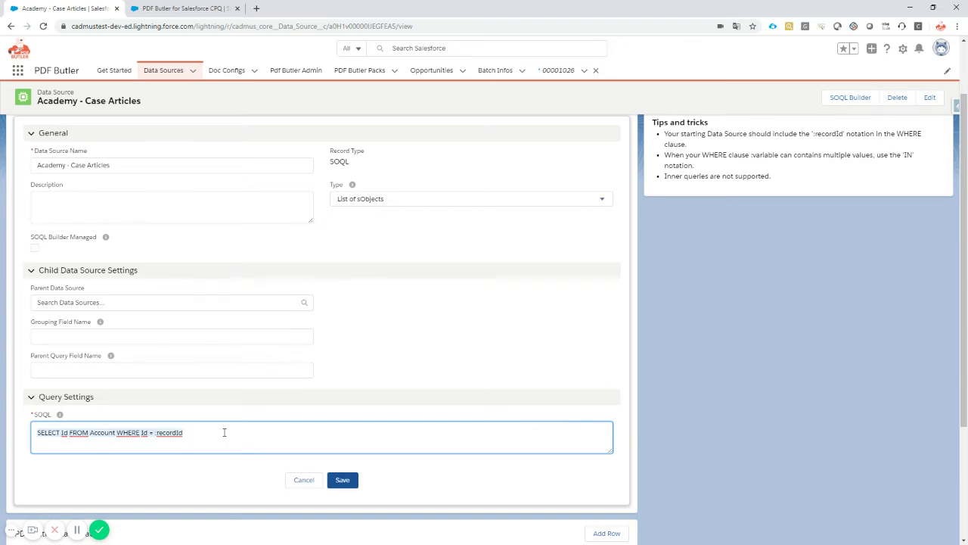
{"action": "type", "text": "SELECT Id, Title, ArticleNumber, UrlName, VersionNumber, Online_Help_Article__c FROM Knowledge__kav WHERE Id IN (SELECT CaseId, KnowledgeArticleVersionId FROM CaseArticle WHERE CaseId = '5001v00001BsImTAAV')"}
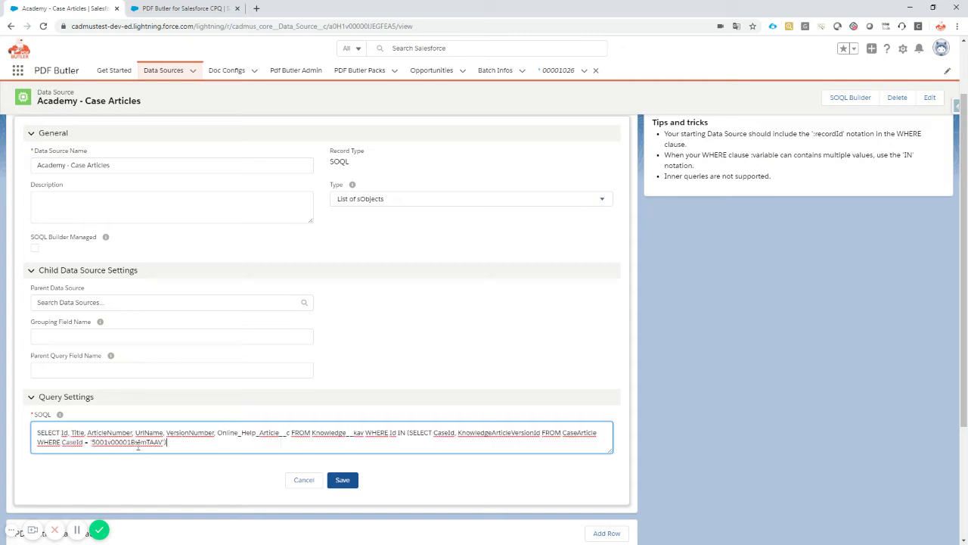
{"action": "double_click", "coordinate": [133, 442]}
{"action": "type", "text": ":"}
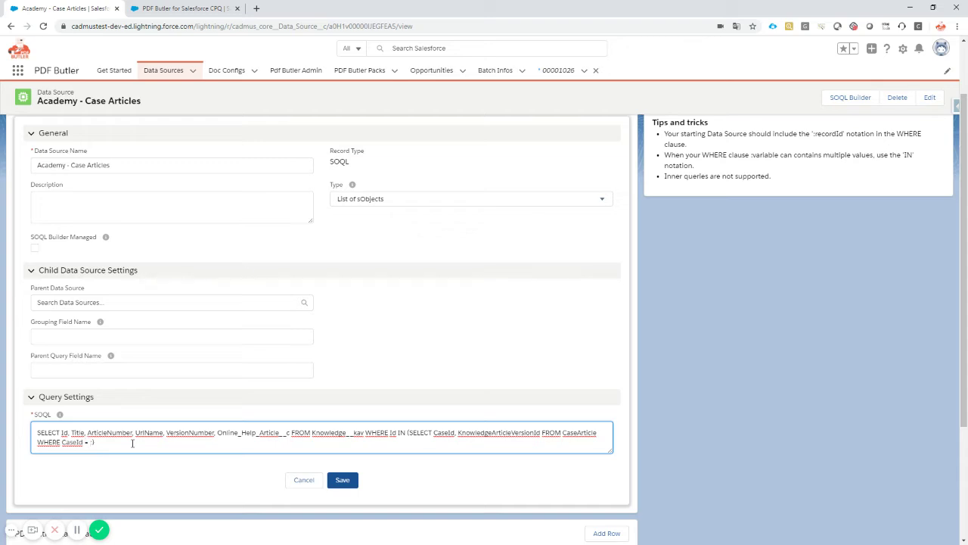
{"action": "type", "text": "recordId"}
- Check the returned fields and remove CaseId from the CaseArticle subquery's field list
{"action": "left_click_drag", "start_coordinate": [86, 432], "coordinate": [291, 433]}
{"action": "double_click", "coordinate": [232, 431]}
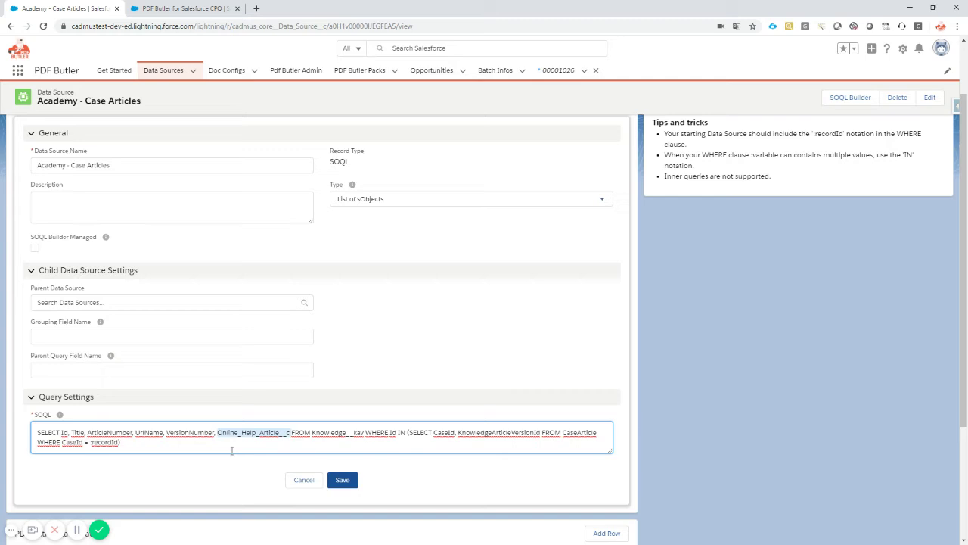
{"action": "double_click", "coordinate": [331, 432]}
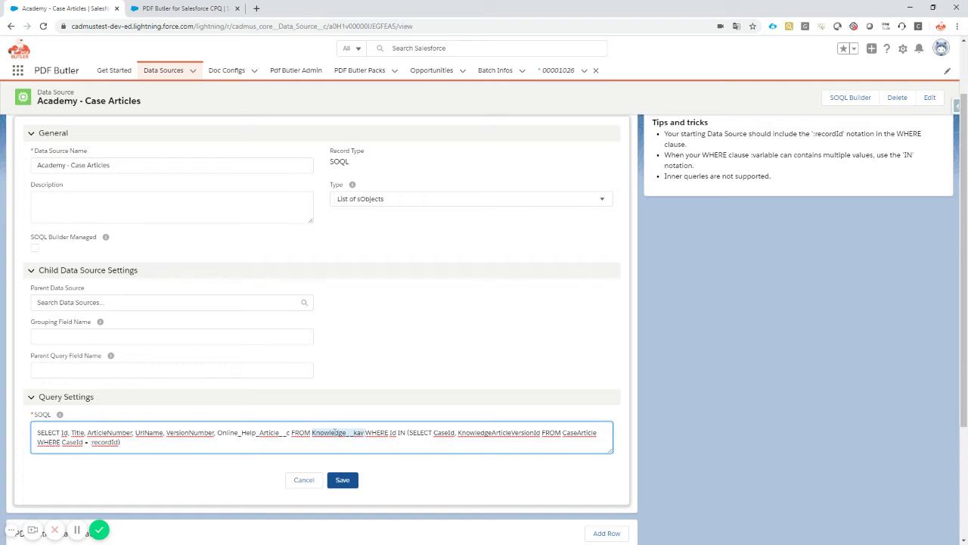
{"action": "double_click", "coordinate": [446, 433]}
{"action": "key", "text": "Delete"}
{"action": "key", "text": "Delete"}
{"action": "key", "text": "Delete"}
{"action": "key", "text": "BackSpace"}
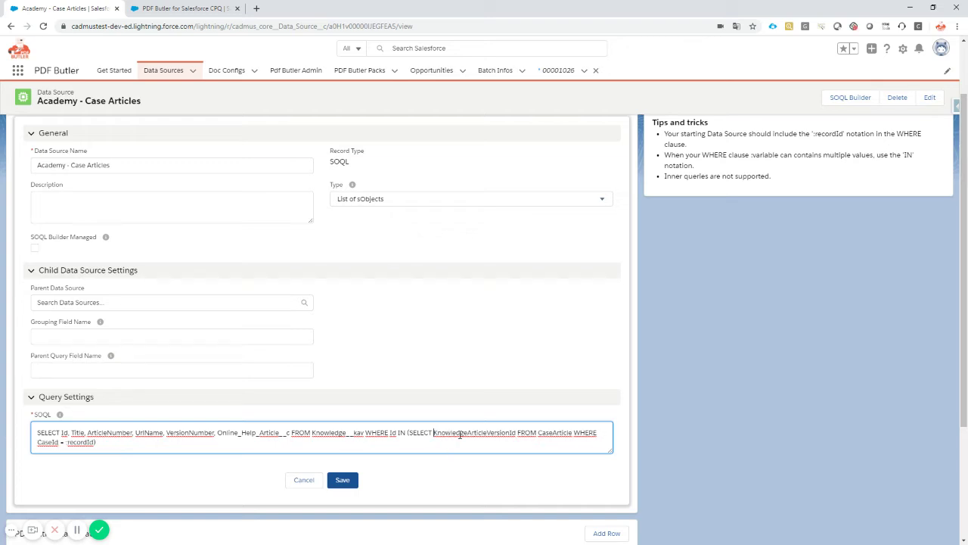
- Review the KnowledgeArticleVersionId subquery and CaseId = :recordId condition, then save the query
{"action": "double_click", "coordinate": [550, 433]}
{"action": "left_click", "coordinate": [484, 430]}
{"action": "double_click", "coordinate": [469, 433]}
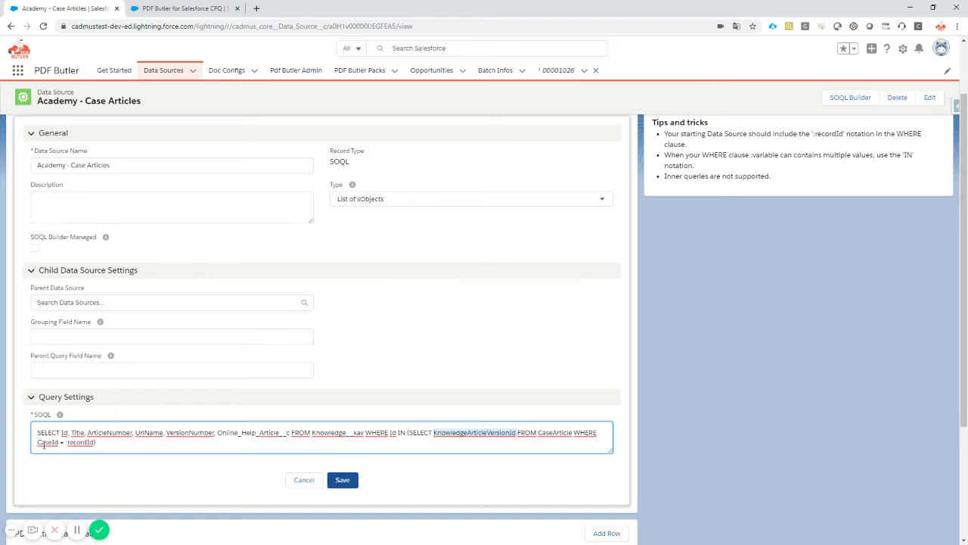
{"action": "left_click_drag", "start_coordinate": [38, 443], "coordinate": [97, 446]}
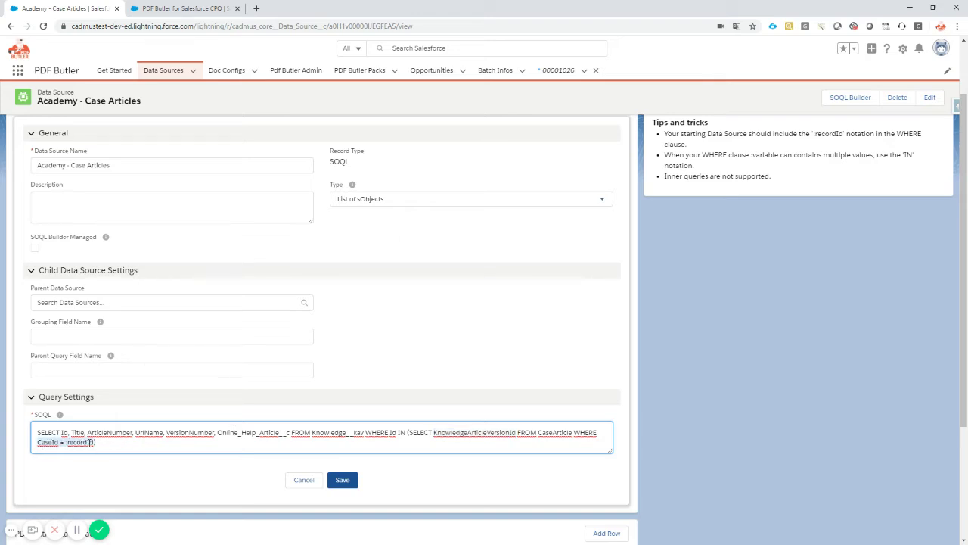
{"action": "left_click_drag", "start_coordinate": [103, 441], "coordinate": [23, 437]}
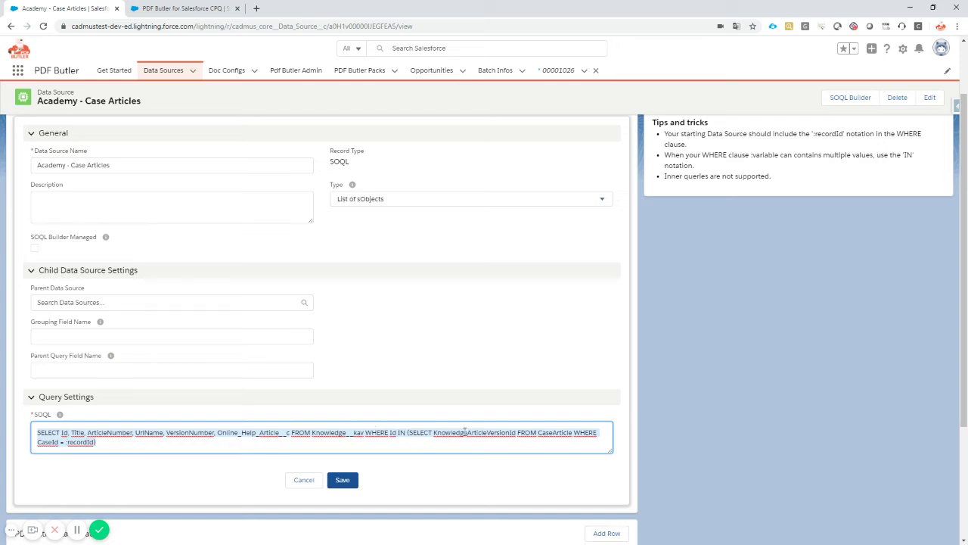
{"action": "left_click", "coordinate": [344, 483]}
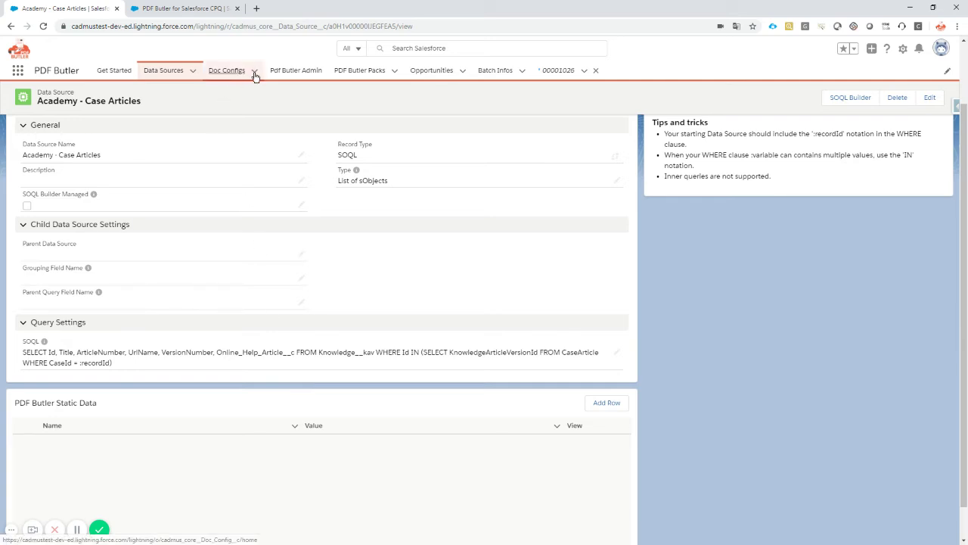
- Start a Main Word Document doc config named 'Academy - Service Case'
{"action": "left_click", "coordinate": [255, 72]}
{"action": "left_click", "coordinate": [246, 90]}
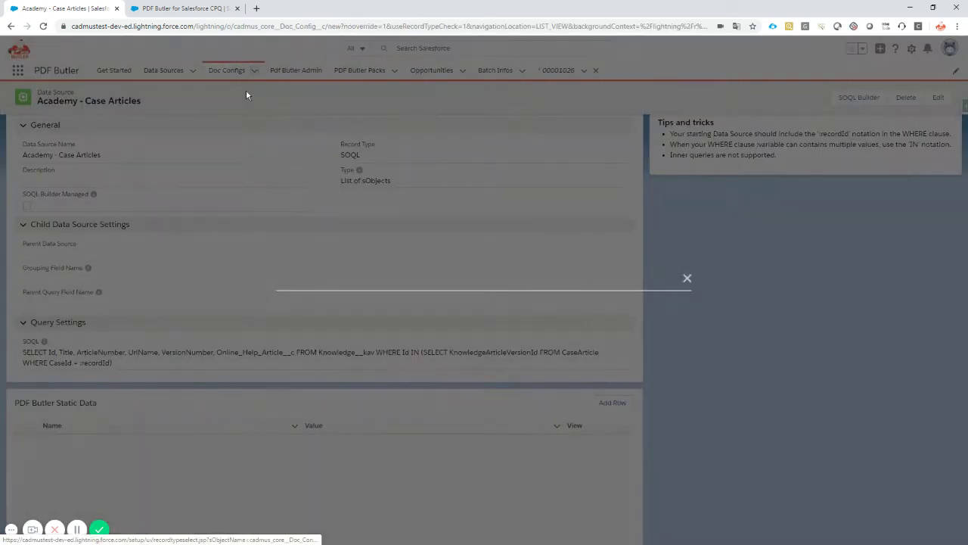
{"action": "left_click", "coordinate": [466, 296]}
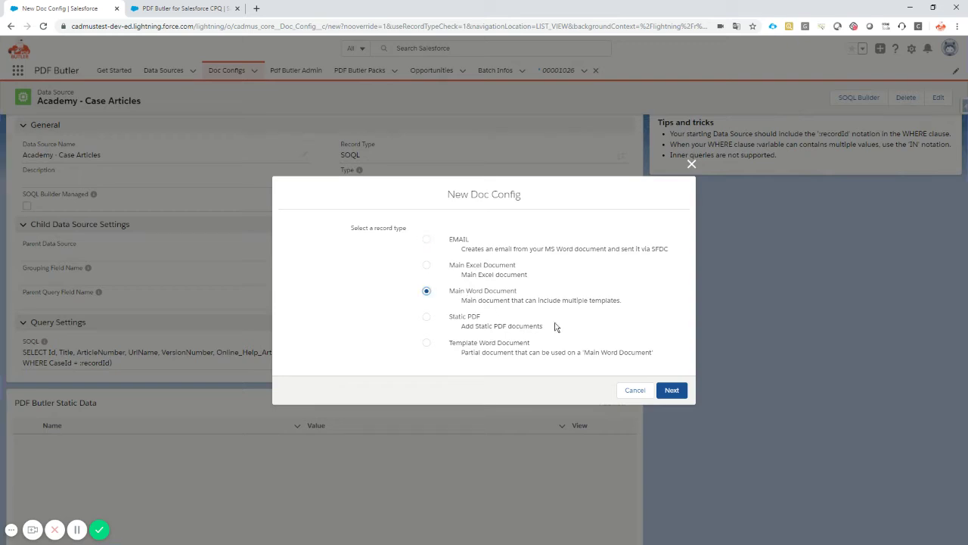
{"action": "left_click", "coordinate": [673, 392]}
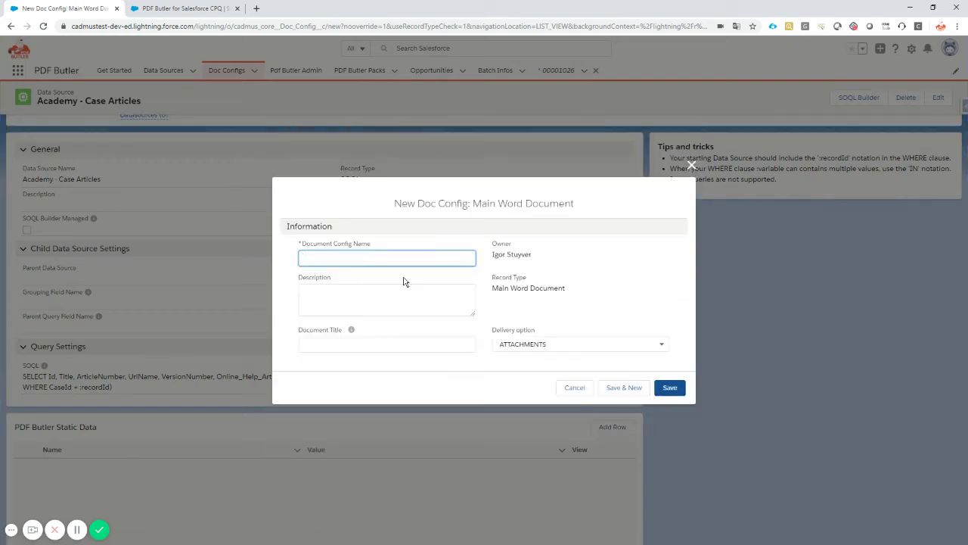
{"action": "type", "text": "Acade"}
{"action": "type", "text": "my -"}
{"action": "type", "text": " Servic"}
{"action": "type", "text": "ice Case"}
- Copy the name into Document Title, set delivery option BASE64, and save the doc config
{"action": "key", "text": "ctrl+shift+Left"}
{"action": "key", "text": "ctrl+shift+Left"}
{"action": "key", "text": "ctrl+shift+Left"}
{"action": "key", "text": "ctrl+shift+Left"}
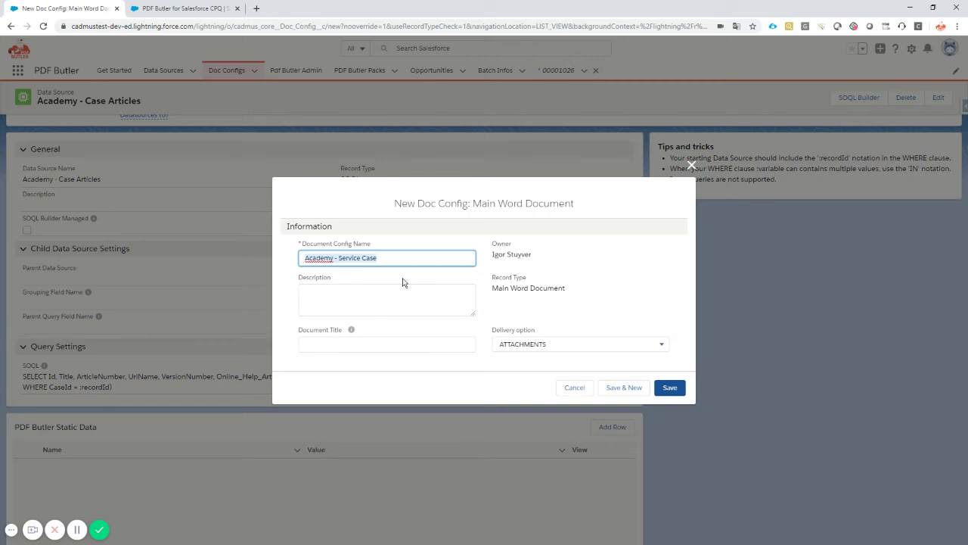
{"action": "key", "text": "ctrl+c"}
{"action": "left_click", "coordinate": [378, 343]}
{"action": "key", "text": "ctrl+v"}
{"action": "left_click", "coordinate": [538, 345]}
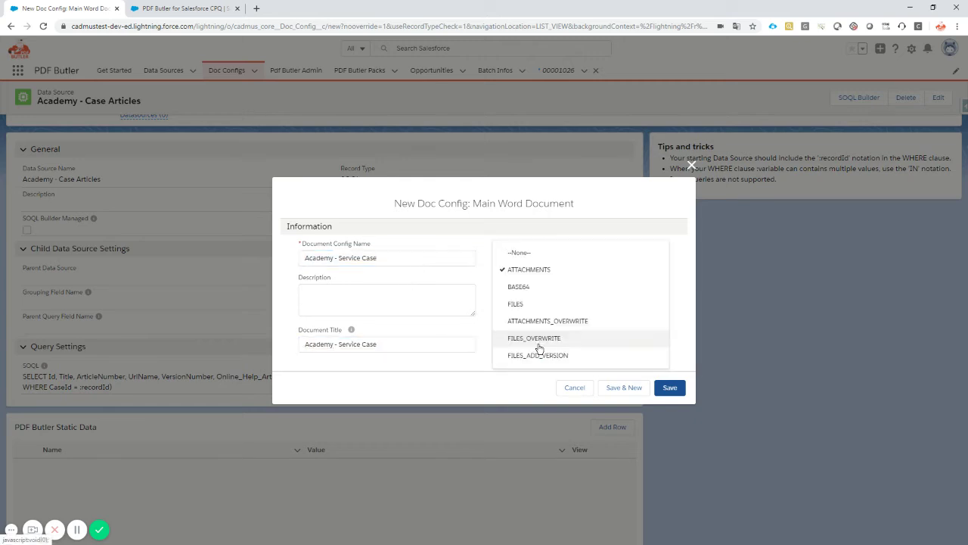
{"action": "left_click", "coordinate": [565, 290]}
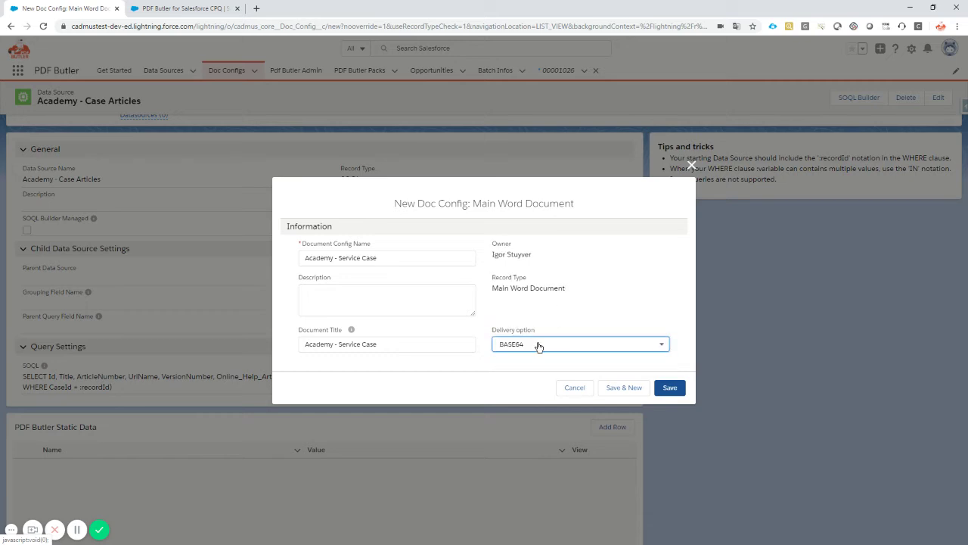
{"action": "left_click", "coordinate": [672, 389]}
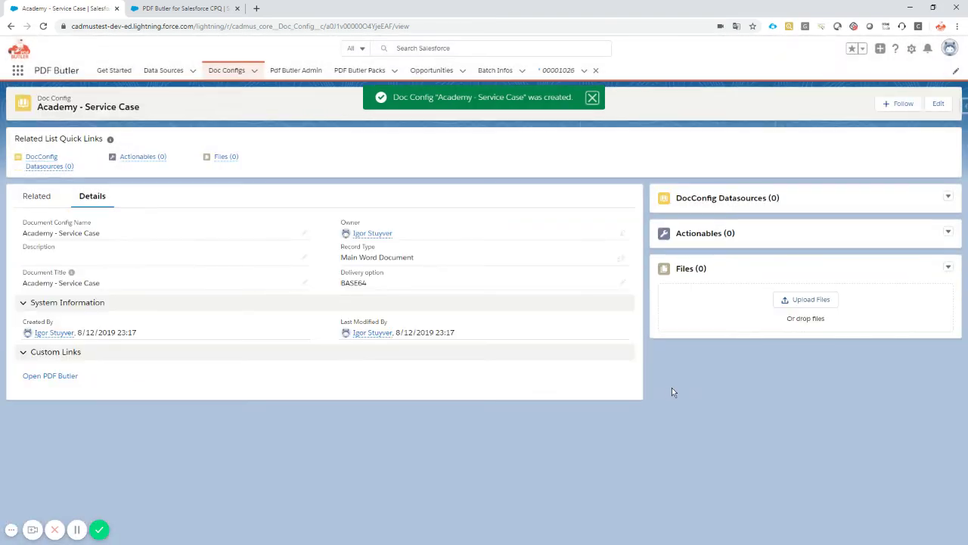
- Upload 'DEMO Service - Case Articles.docx' as the default document with alternative name EN
{"action": "left_click", "coordinate": [50, 376]}
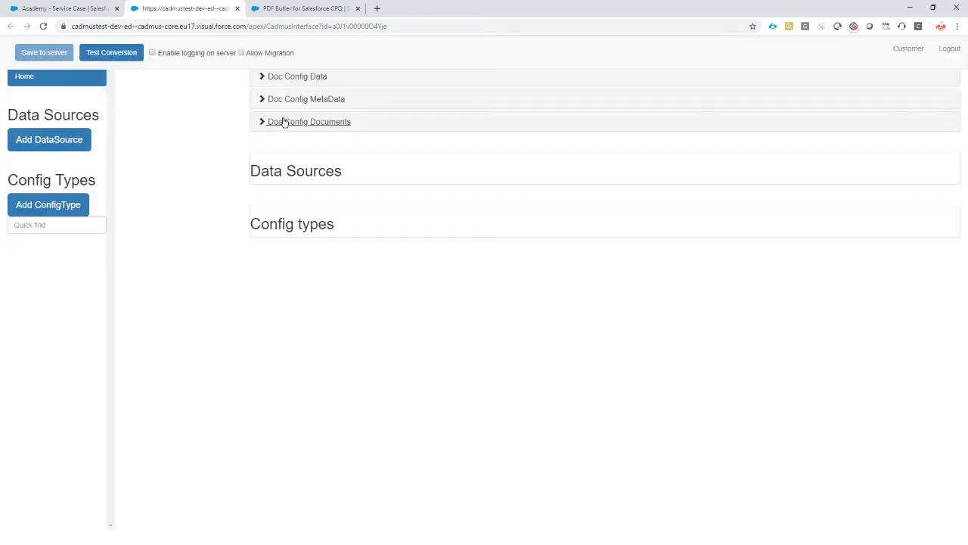
{"action": "left_click", "coordinate": [285, 122]}
{"action": "left_click", "coordinate": [291, 179]}
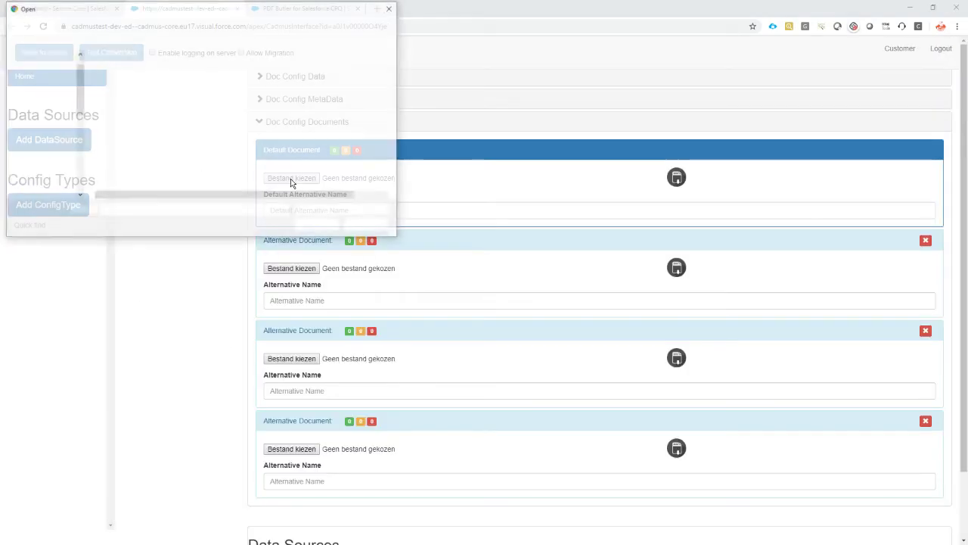
{"action": "double_click", "coordinate": [151, 71]}
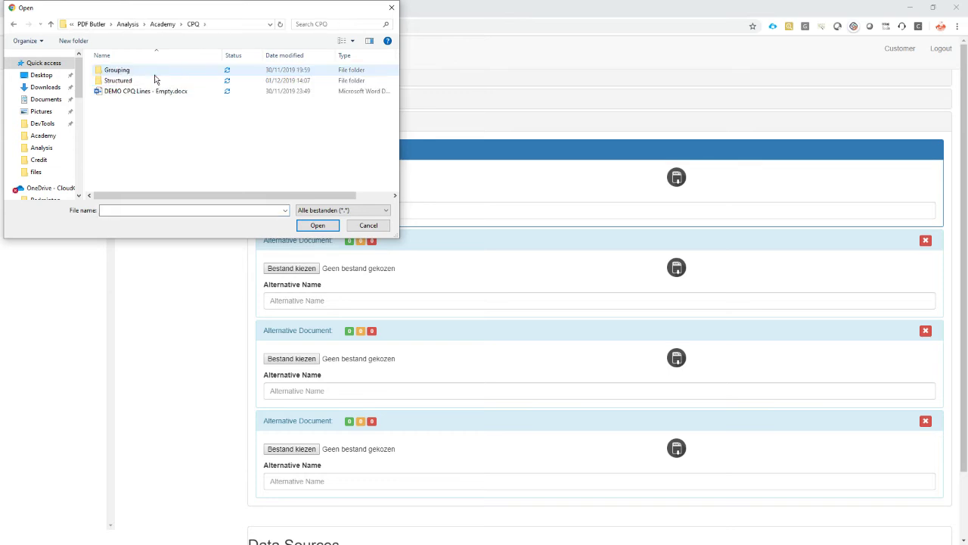
{"action": "left_click", "coordinate": [50, 24]}
{"action": "left_click", "coordinate": [127, 81]}
{"action": "double_click", "coordinate": [127, 81]}
{"action": "left_click", "coordinate": [315, 210]}
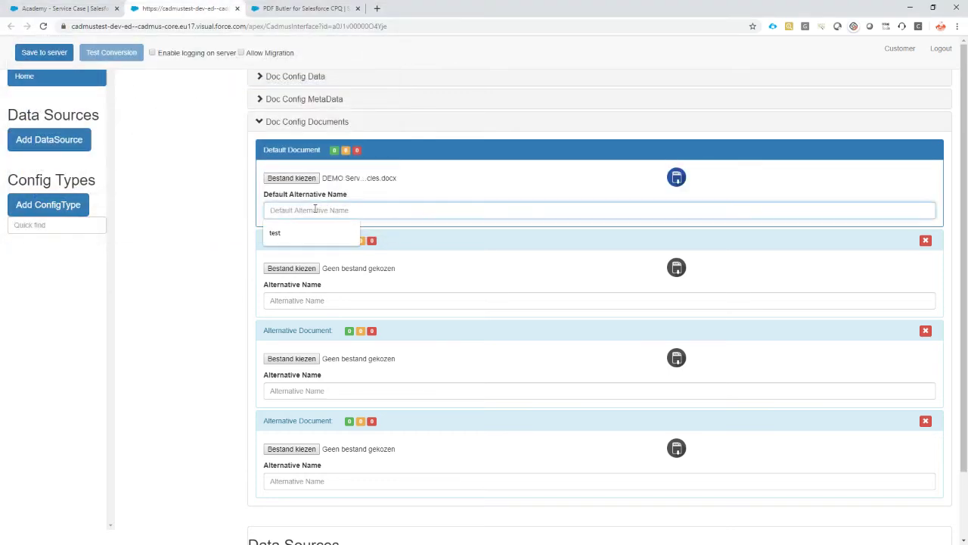
{"action": "type", "text": "EN"}
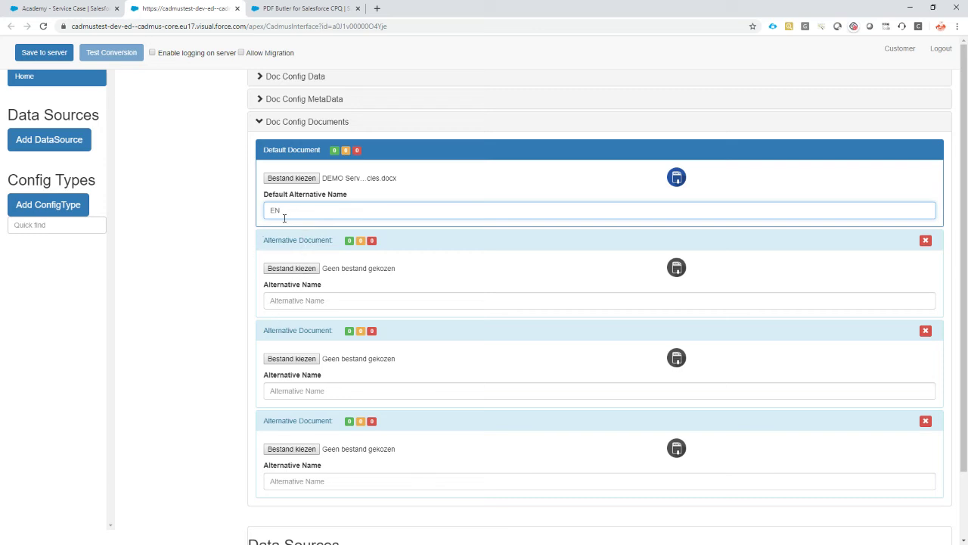
- Add the Academy - Case Data and Academy - Case Articles data sources, then select ContactName in the template
{"action": "left_click", "coordinate": [48, 141]}
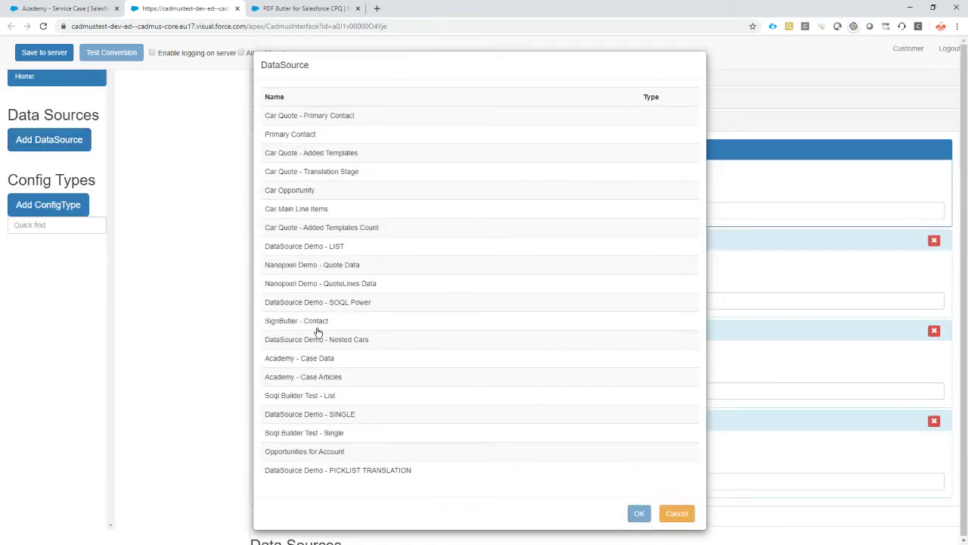
{"action": "left_click", "coordinate": [311, 358]}
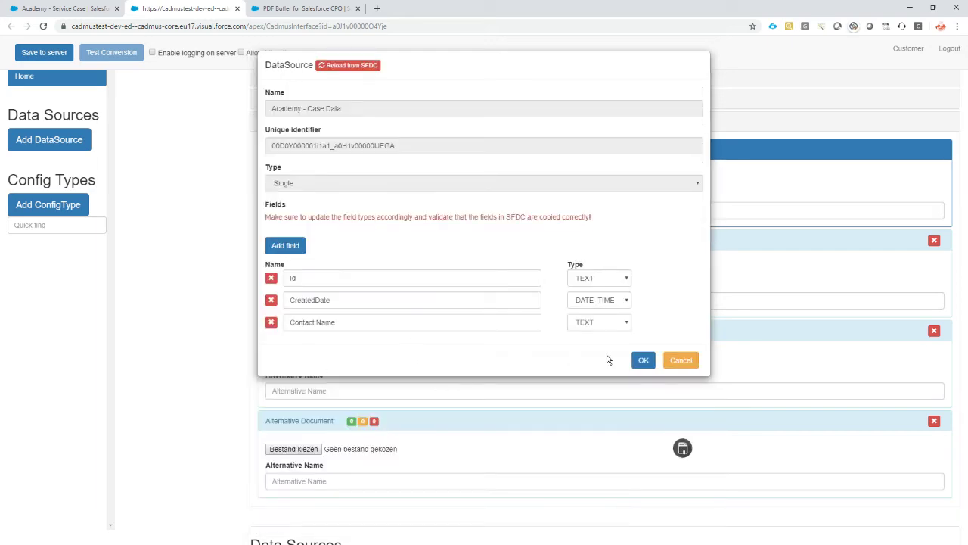
{"action": "left_click", "coordinate": [643, 360]}
{"action": "left_click", "coordinate": [63, 148]}
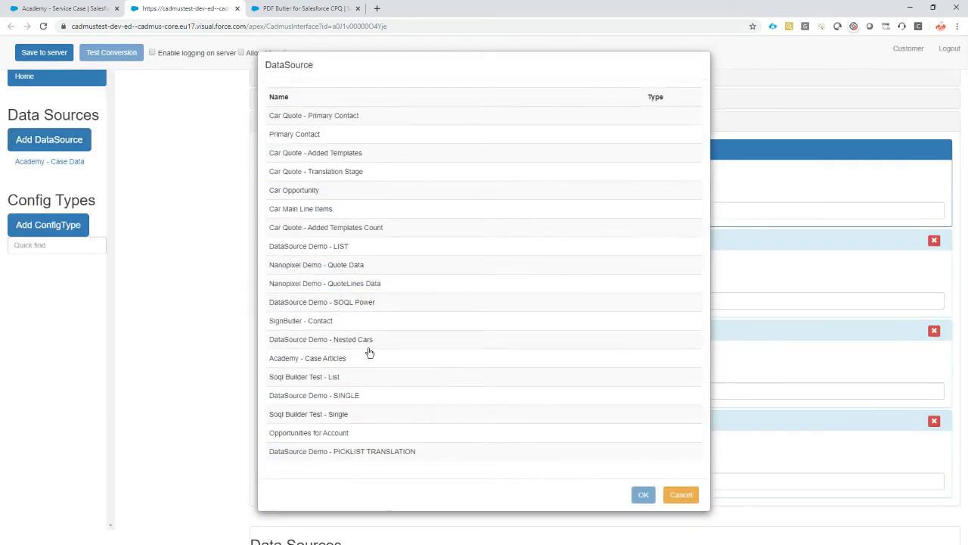
{"action": "left_click", "coordinate": [332, 359]}
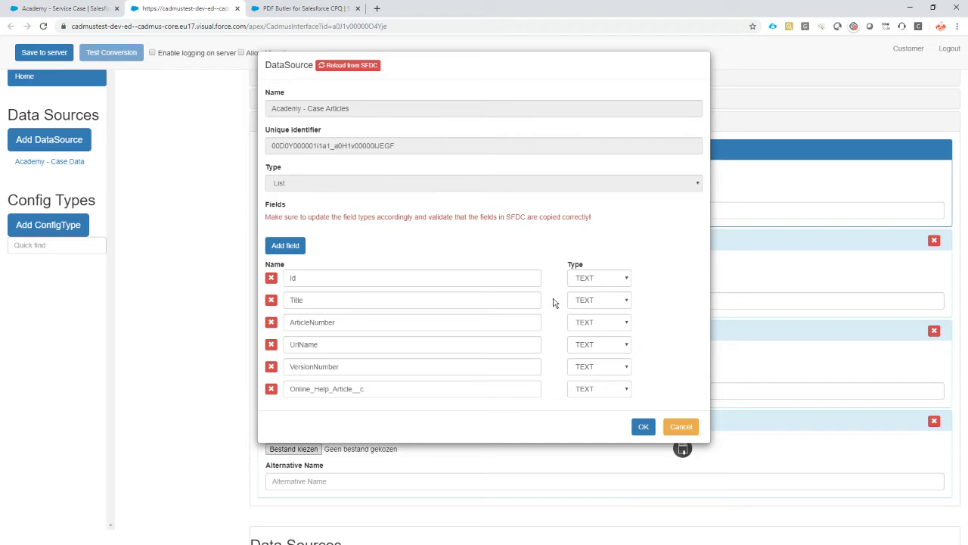
{"action": "left_click", "coordinate": [643, 428]}
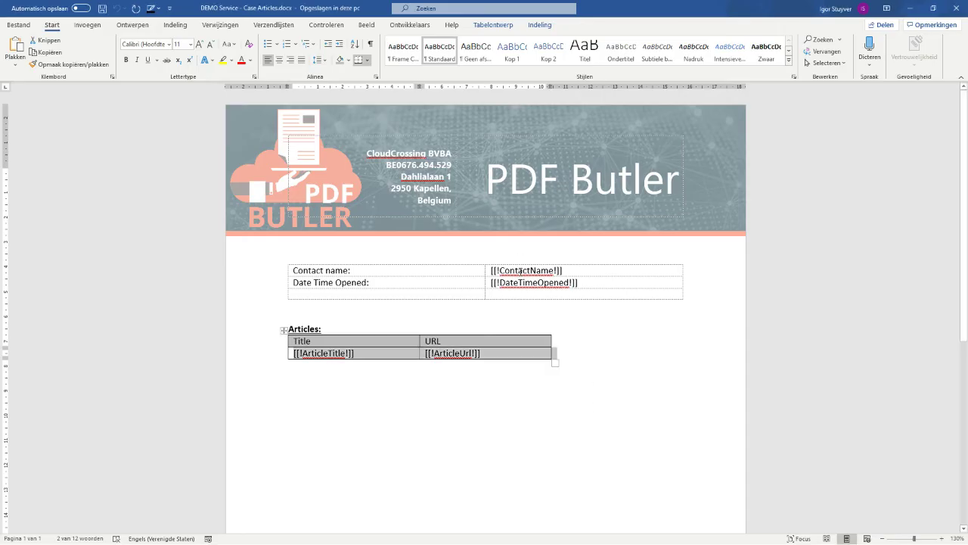
{"action": "double_click", "coordinate": [520, 270]}
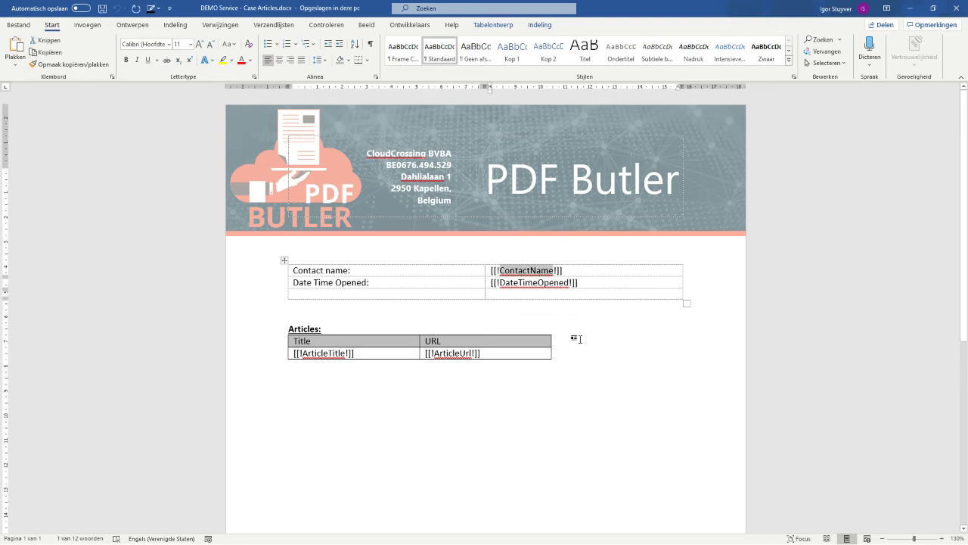
{"action": "key", "text": "alt+Tab"}
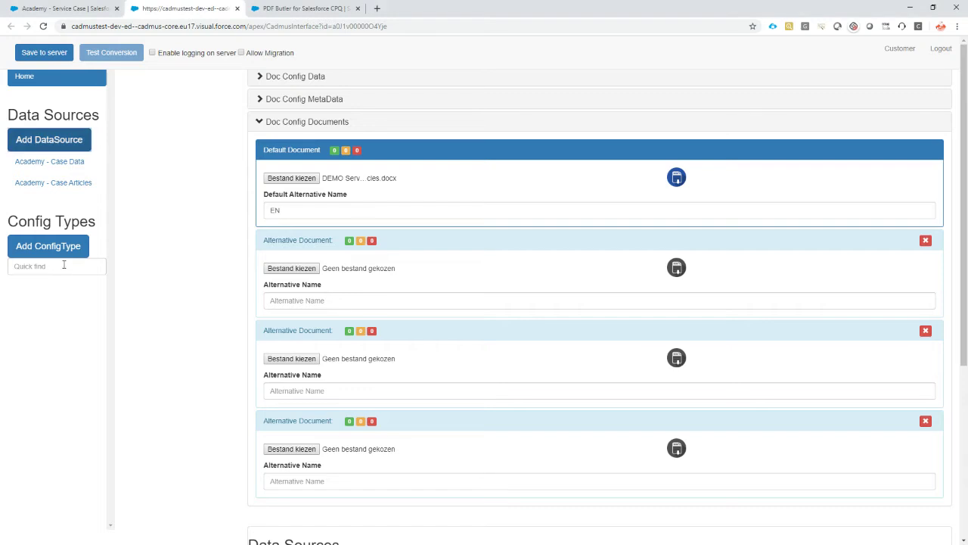
- Add config type ContactName mapping Academy - Case Data Contact.Name to merge field ContactName
{"action": "left_click", "coordinate": [48, 246]}
{"action": "left_click", "coordinate": [289, 108]}
{"action": "key", "text": "ctrl+v"}
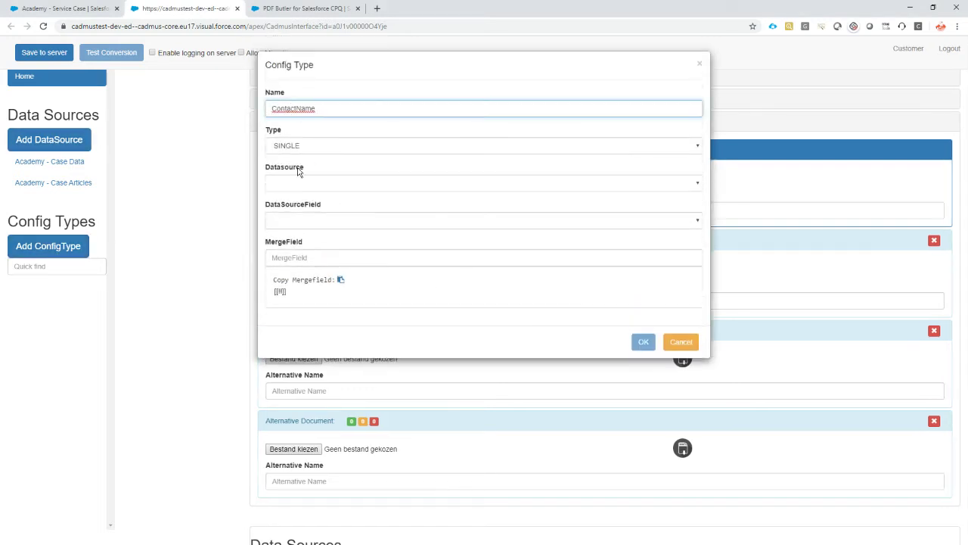
{"action": "left_click", "coordinate": [301, 183]}
{"action": "left_click", "coordinate": [316, 215]}
{"action": "left_click", "coordinate": [314, 219]}
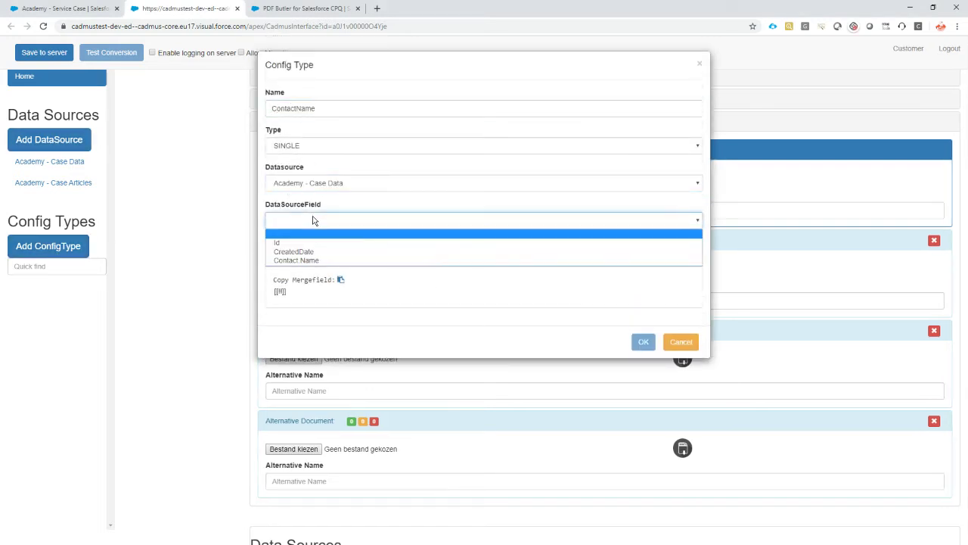
{"action": "left_click", "coordinate": [326, 261]}
{"action": "left_click", "coordinate": [324, 258]}
{"action": "key", "text": "ctrl+v"}
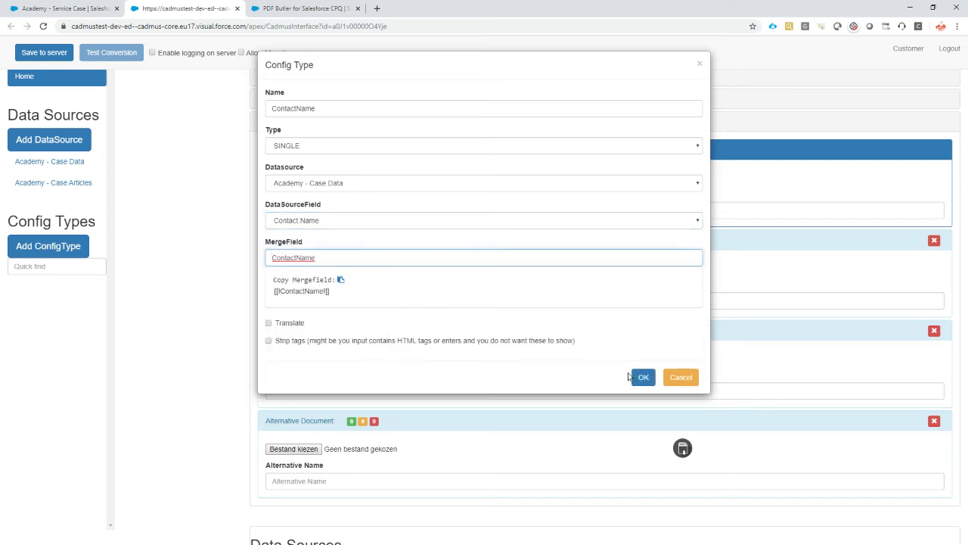
{"action": "left_click", "coordinate": [636, 377]}
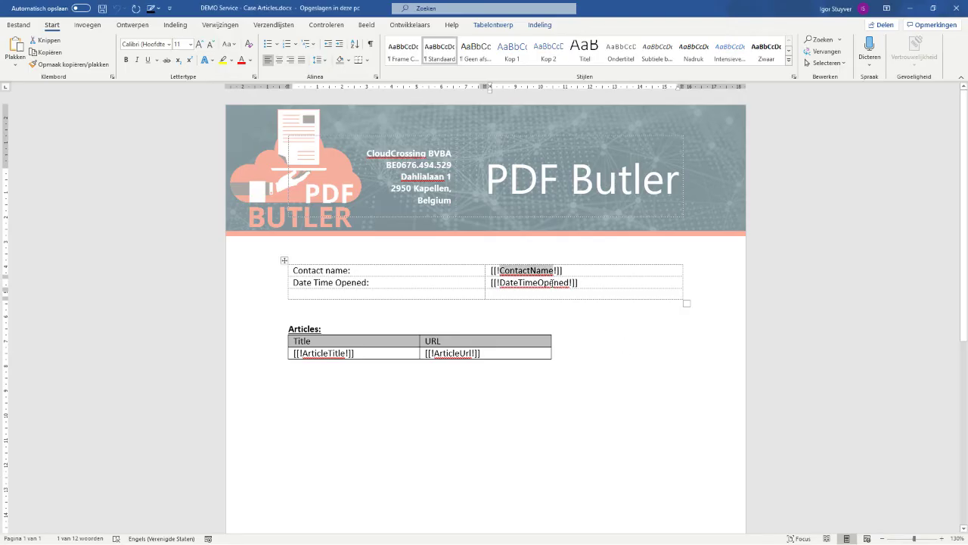
- Add config type DateTimeOpened mapping Case Data CreatedDate in MEDIUM format to merge field DateTimeOpened
{"action": "double_click", "coordinate": [552, 283]}
{"action": "key", "text": "ctrl+c"}
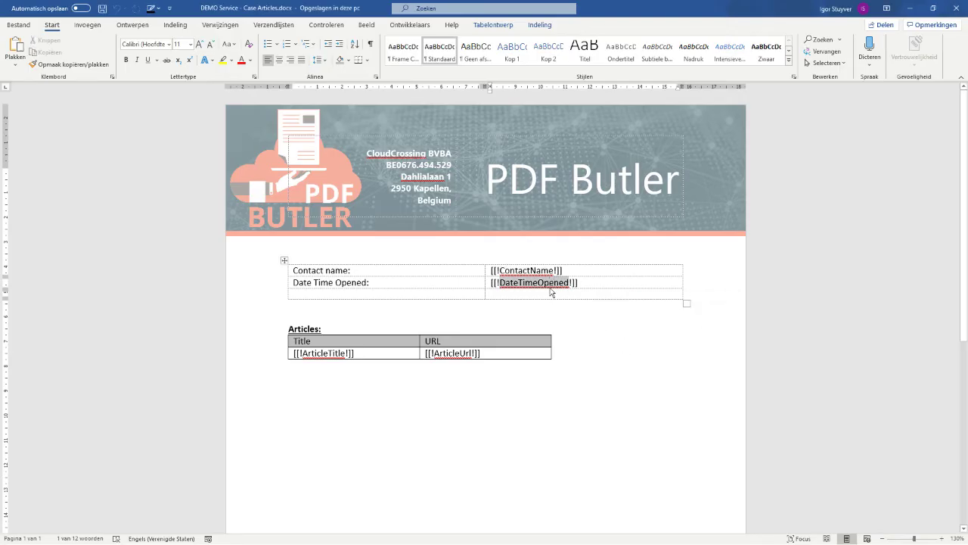
{"action": "key", "text": "alt+Tab"}
{"action": "left_click", "coordinate": [81, 249]}
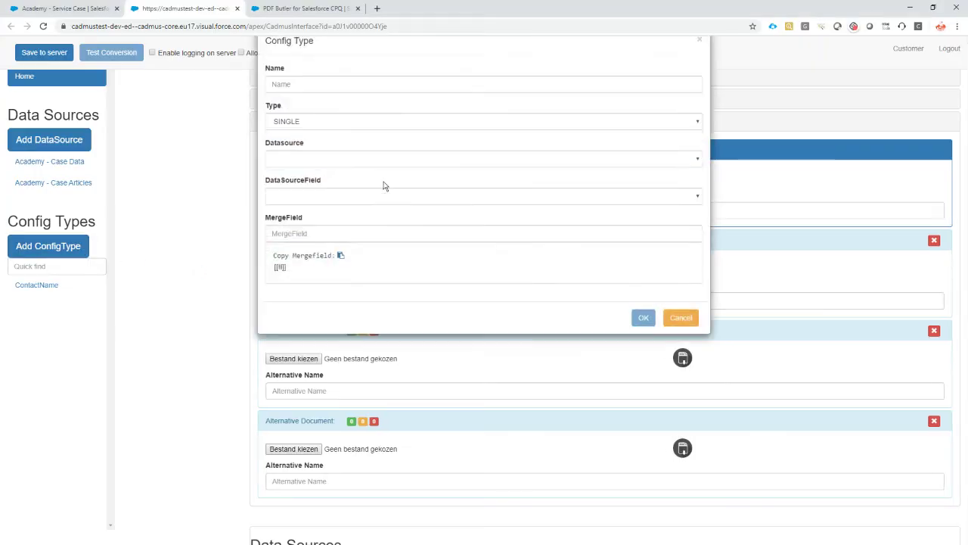
{"action": "left_click", "coordinate": [326, 110]}
{"action": "key", "text": "ctrl+v"}
{"action": "left_click", "coordinate": [307, 181]}
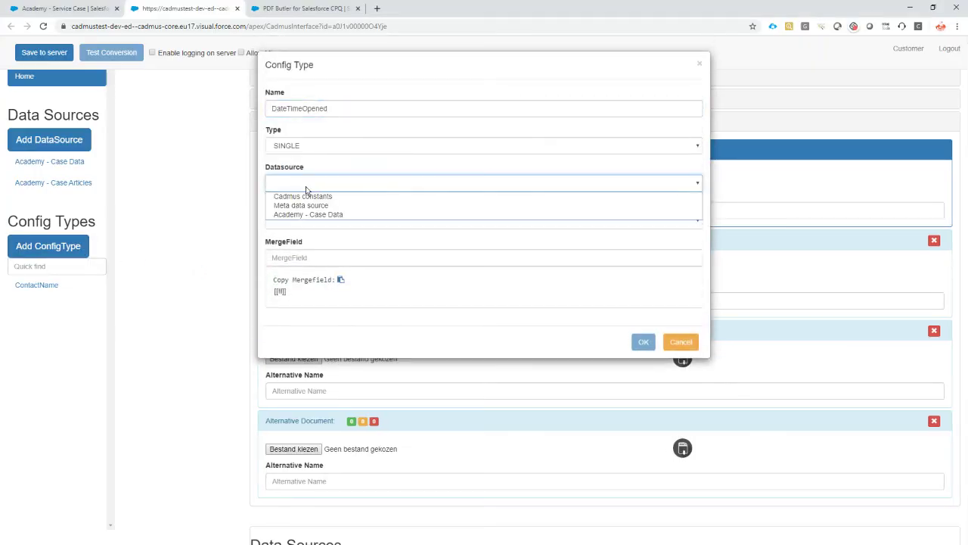
{"action": "left_click", "coordinate": [320, 214]}
{"action": "left_click", "coordinate": [310, 221]}
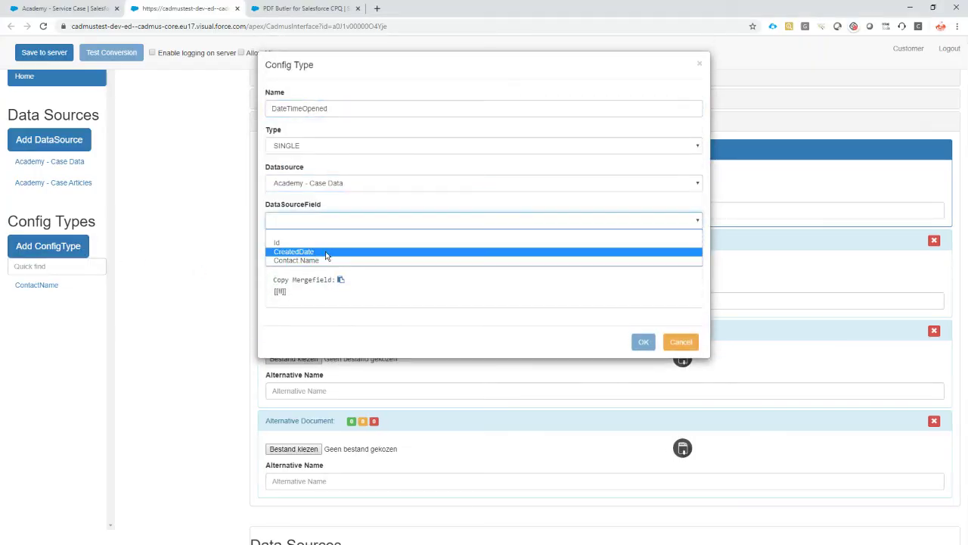
{"action": "left_click", "coordinate": [326, 252]}
{"action": "left_click", "coordinate": [325, 250]}
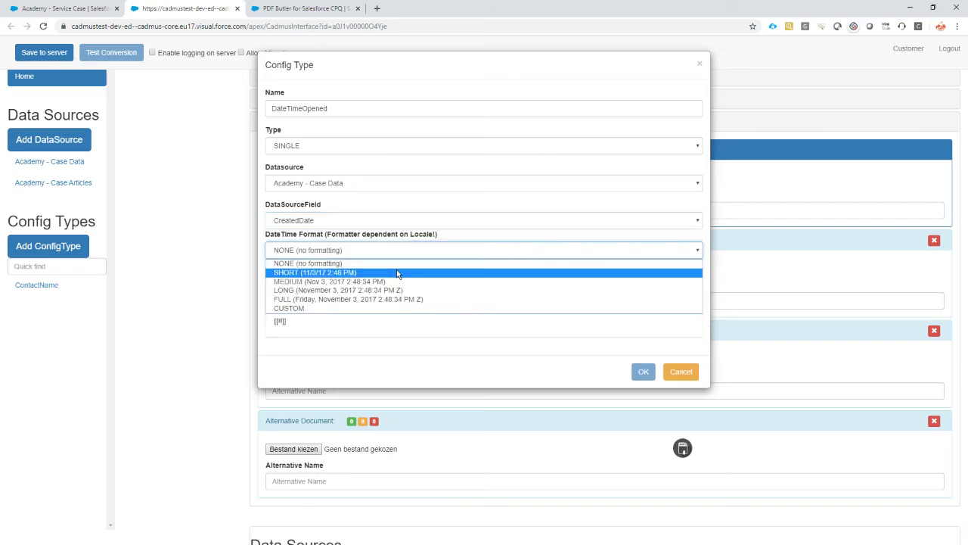
{"action": "left_click", "coordinate": [400, 282]}
{"action": "left_click", "coordinate": [339, 282]}
{"action": "key", "text": "ctrl+v"}
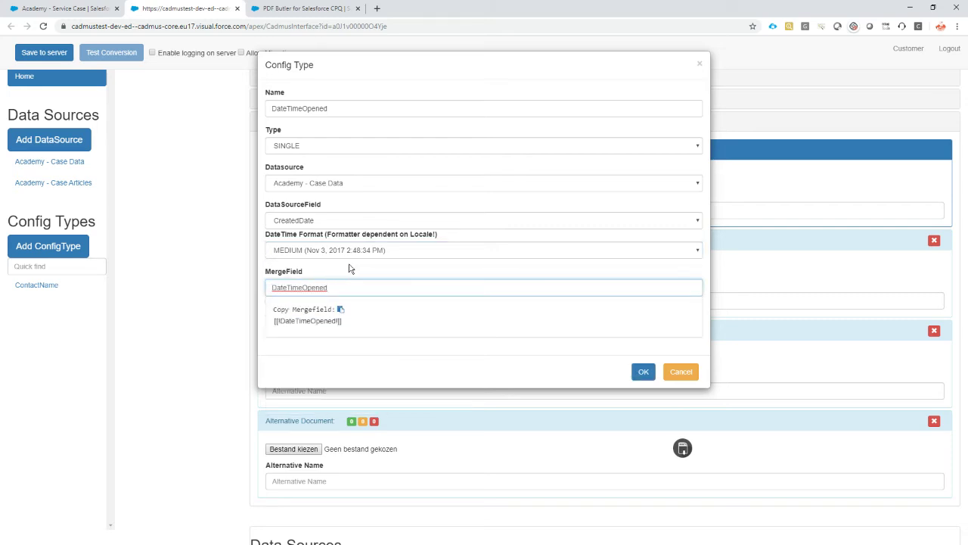
- Save the DateTimeOpened config type and copy the ArticleTitle placeholder from the template
{"action": "left_click", "coordinate": [644, 371]}
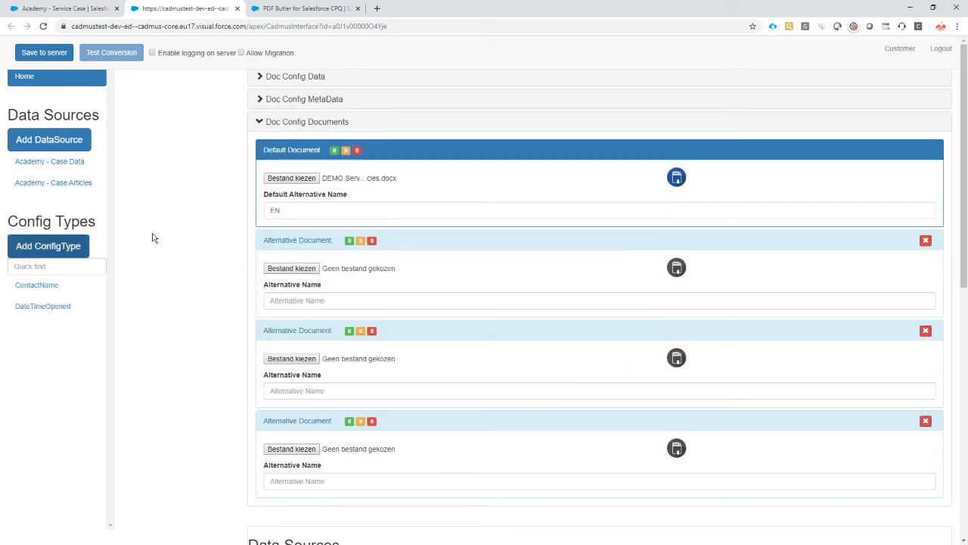
{"action": "left_click", "coordinate": [79, 244]}
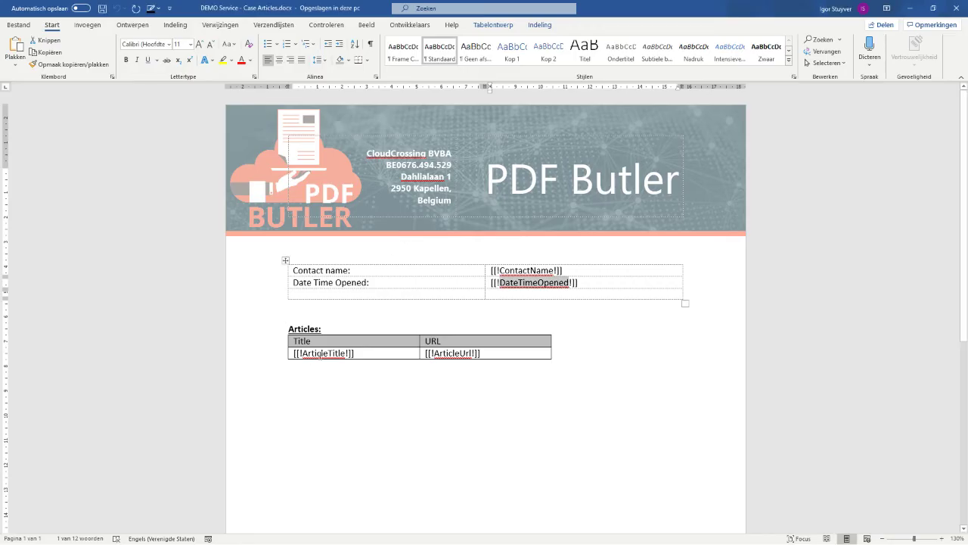
{"action": "double_click", "coordinate": [321, 353]}
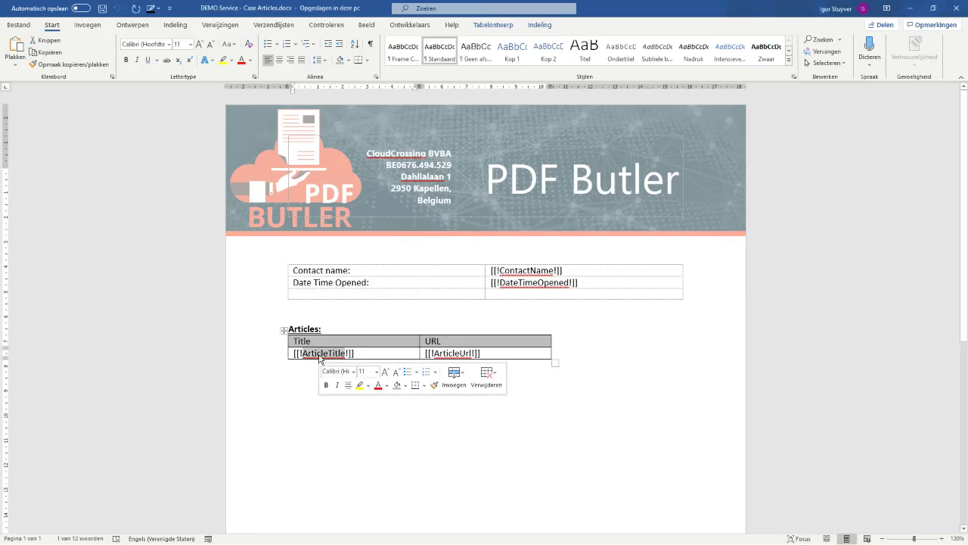
{"action": "left_click", "coordinate": [251, 359]}
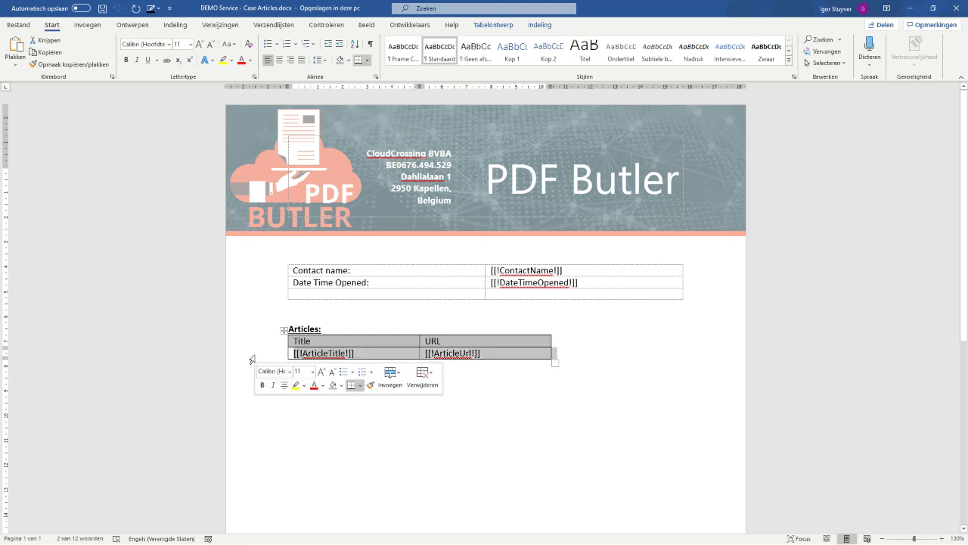
{"action": "double_click", "coordinate": [318, 353]}
{"action": "key", "text": "ctrl+c"}
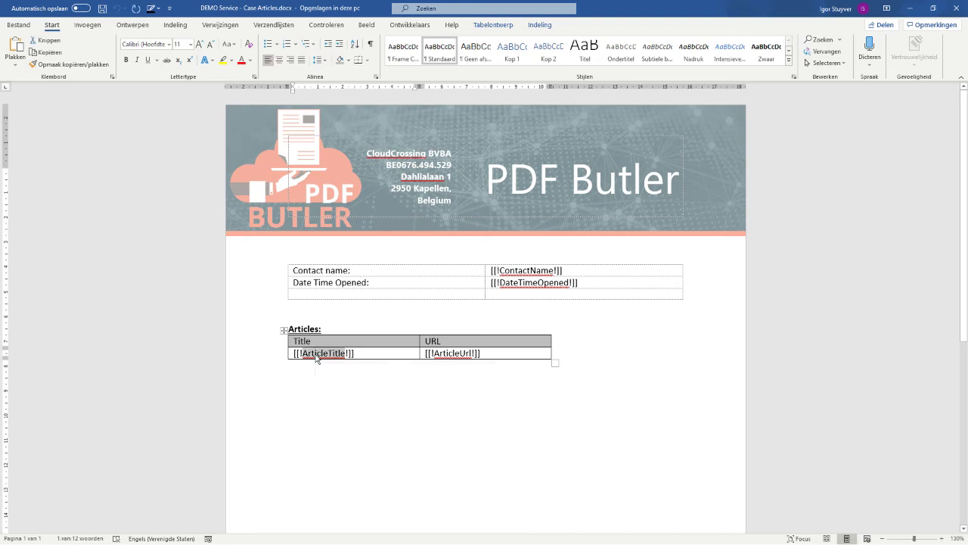
{"action": "key", "text": "alt+Tab"}
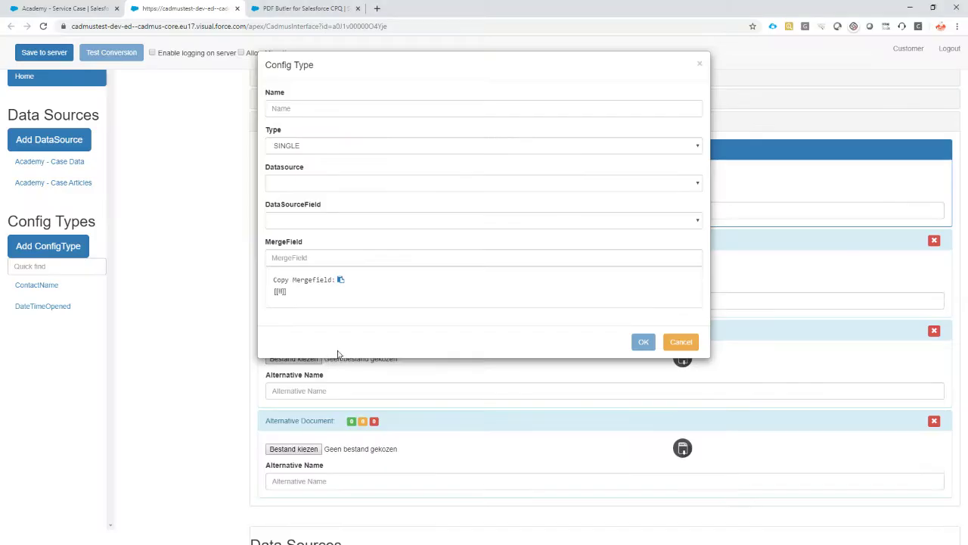
- Name a new config type 'Row ArticleTitle', type TABLE_ROW, datasource Academy - Case Articles
{"action": "left_click", "coordinate": [347, 110]}
{"action": "type", "text": "Row"}
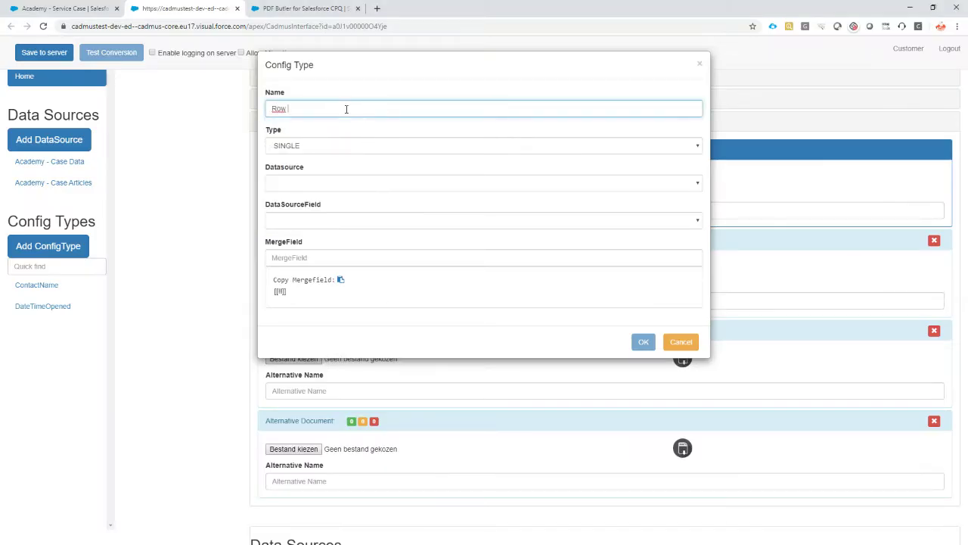
{"action": "key", "text": "ctrl+v"}
{"action": "left_click", "coordinate": [282, 146]}
{"action": "left_click", "coordinate": [308, 185]}
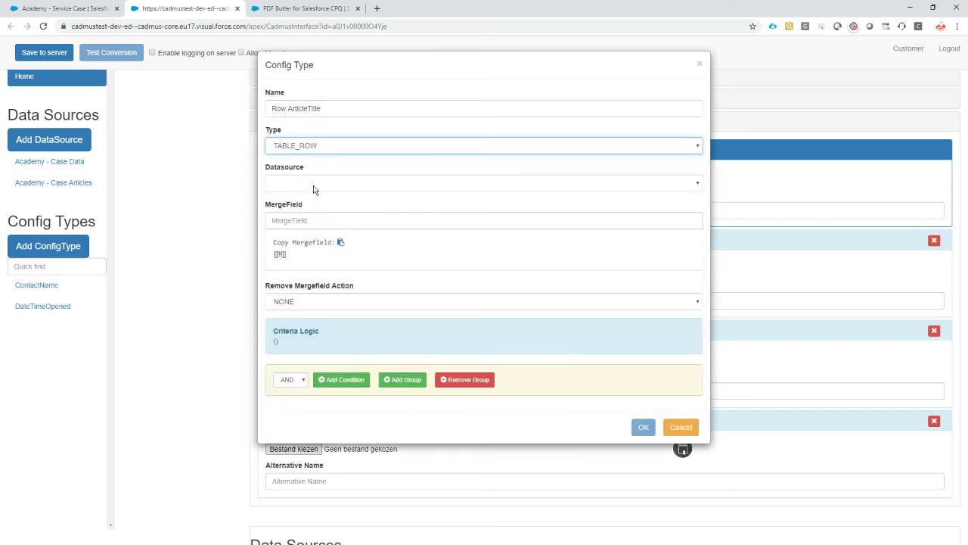
{"action": "left_click", "coordinate": [308, 185]}
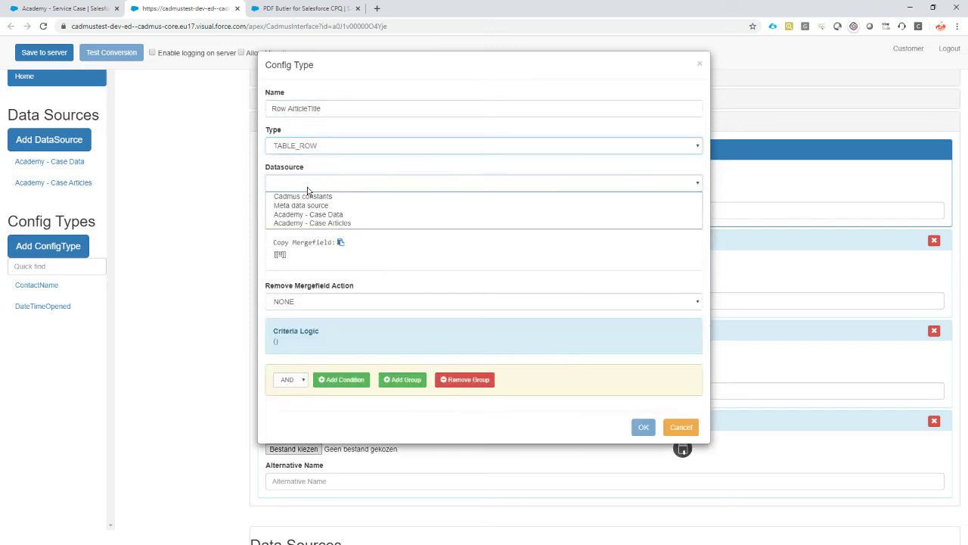
{"action": "left_click", "coordinate": [338, 224]}
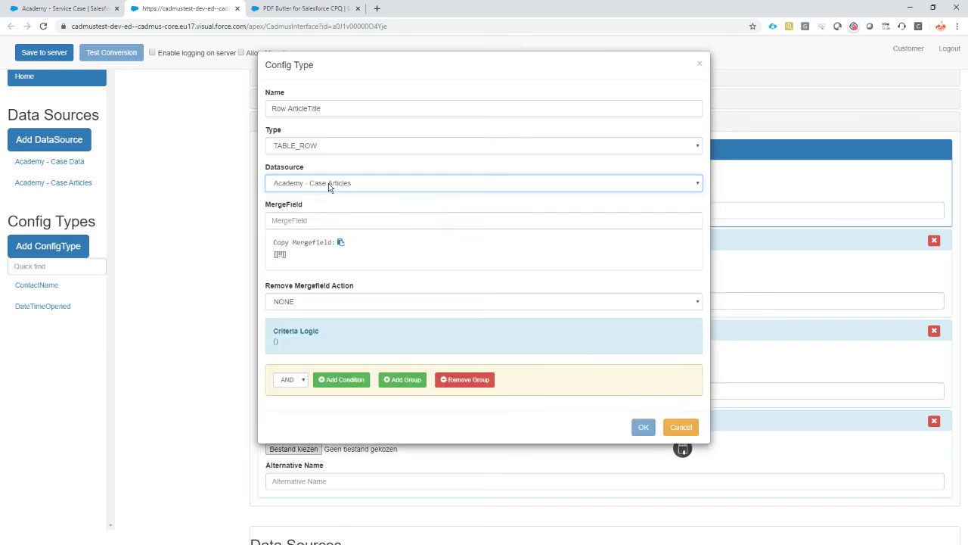
- Set merge field ArticleTitle with removal action NONE and save the Row ArticleTitle config type
{"action": "left_click", "coordinate": [333, 220]}
{"action": "type", "text": "ArticleTitle"}
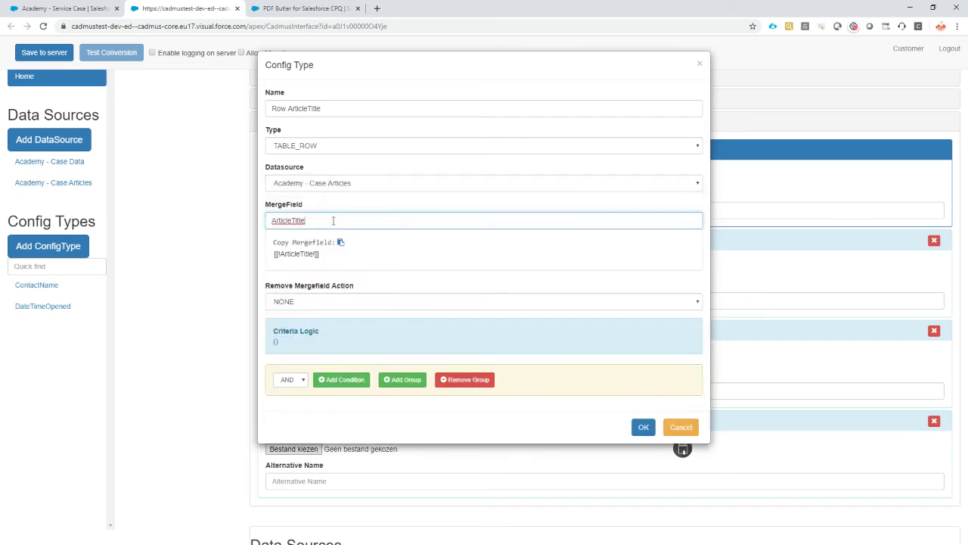
{"action": "left_click", "coordinate": [310, 303]}
{"action": "left_click", "coordinate": [311, 311]}
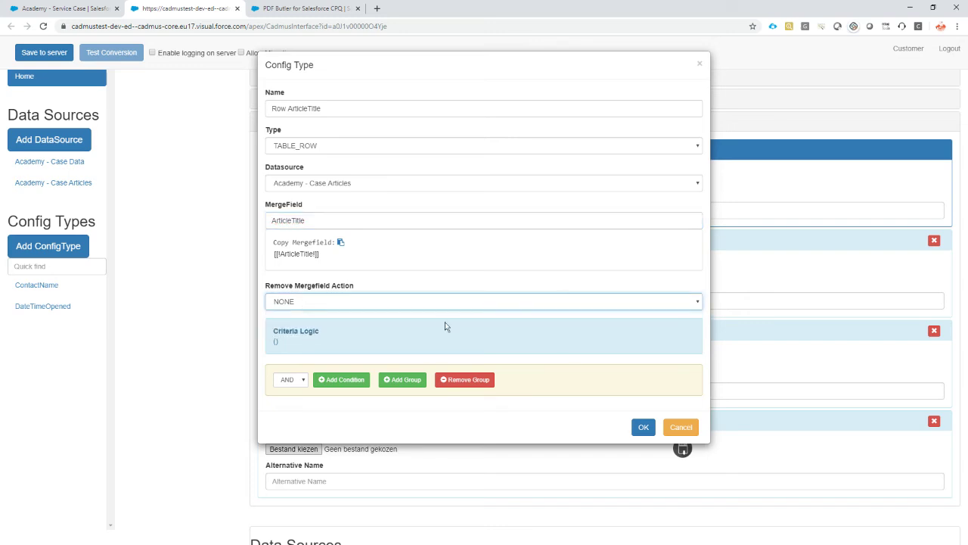
{"action": "left_click", "coordinate": [643, 427]}
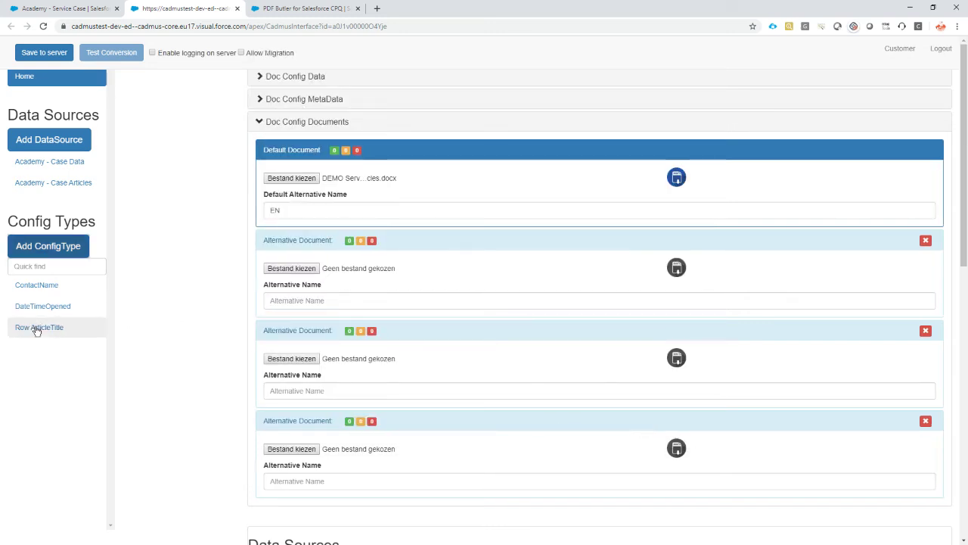
{"action": "left_click", "coordinate": [36, 326]}
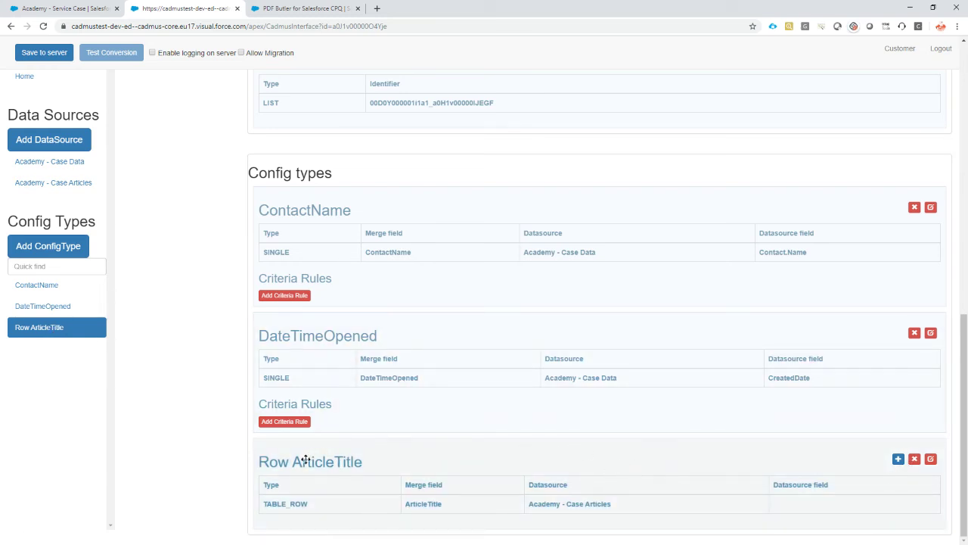
- Add child config ArticleTitle under Row ArticleTitle using source field Title and merge field ArticleTitle
{"action": "left_click", "coordinate": [898, 459]}
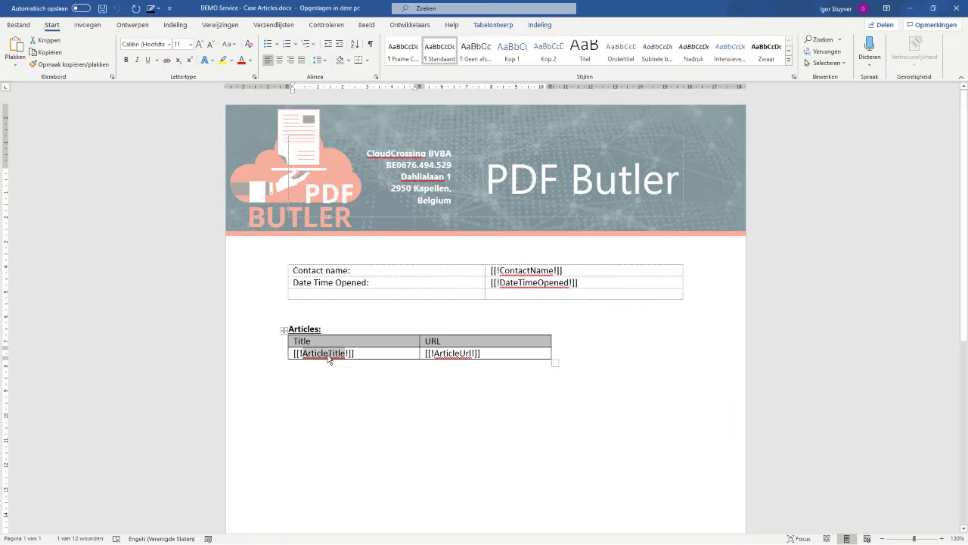
{"action": "key", "text": "alt+Tab"}
{"action": "left_click", "coordinate": [309, 109]}
{"action": "key", "text": "ctrl+v"}
{"action": "left_click", "coordinate": [297, 220]}
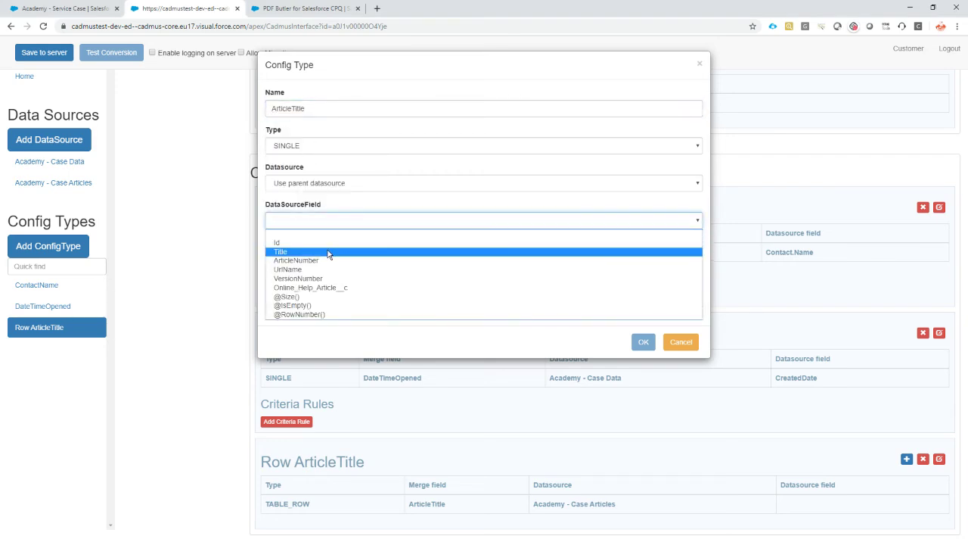
{"action": "left_click", "coordinate": [312, 252]}
{"action": "left_click", "coordinate": [312, 255]}
{"action": "key", "text": "ctrl+v"}
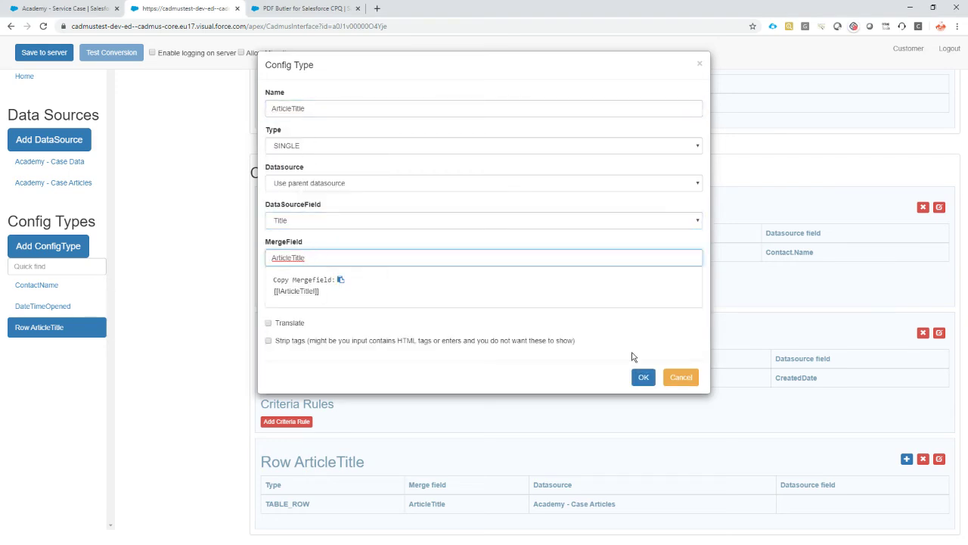
{"action": "left_click", "coordinate": [643, 376]}
- Copy the ArticleUrl placeholder name from the Word template back into the configurator
{"action": "key", "text": "alt+Tab"}
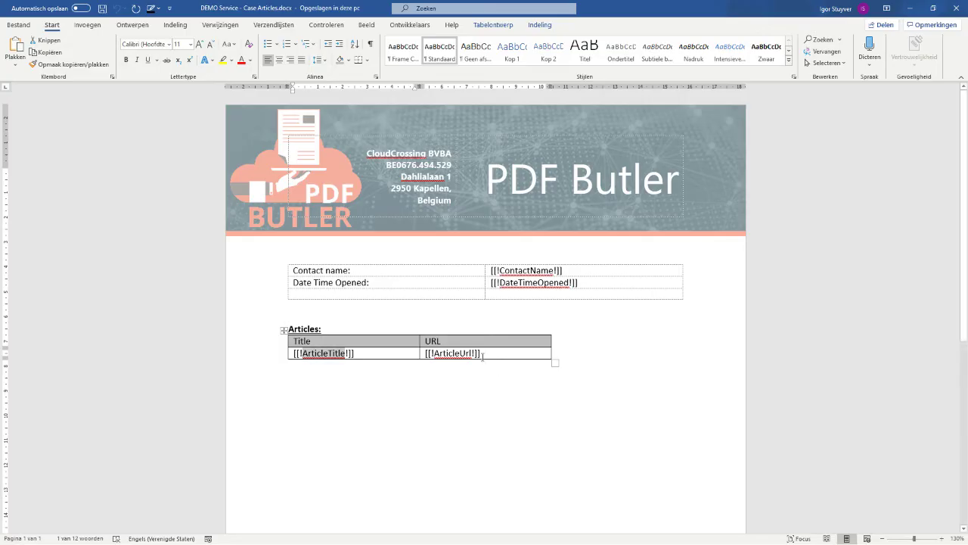
{"action": "double_click", "coordinate": [453, 354]}
{"action": "key", "text": "ctrl+c"}
{"action": "key", "text": "alt+Tab"}
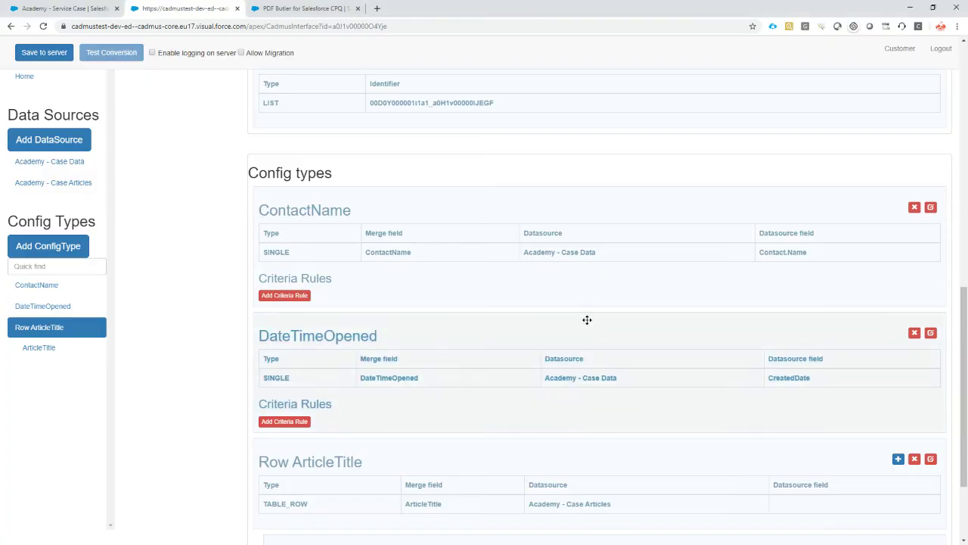
{"action": "scroll", "coordinate": [567, 378], "scroll_direction": "down", "scroll_amount": 2}
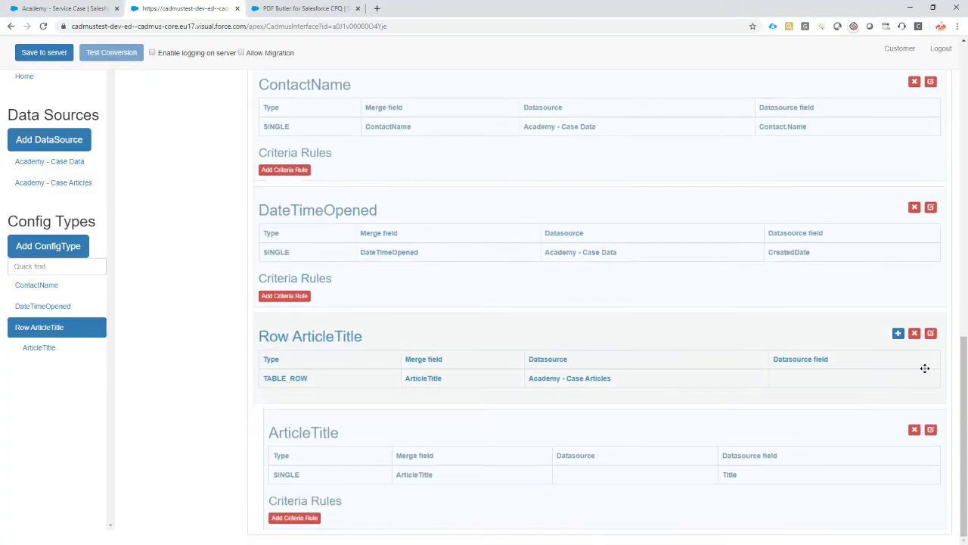
- Add a child LINK config type ArticleUrl under Row ArticleTitle, labelled by UrlName
{"action": "left_click", "coordinate": [898, 333]}
{"action": "left_click", "coordinate": [299, 108]}
{"action": "key", "text": "ctrl+v"}
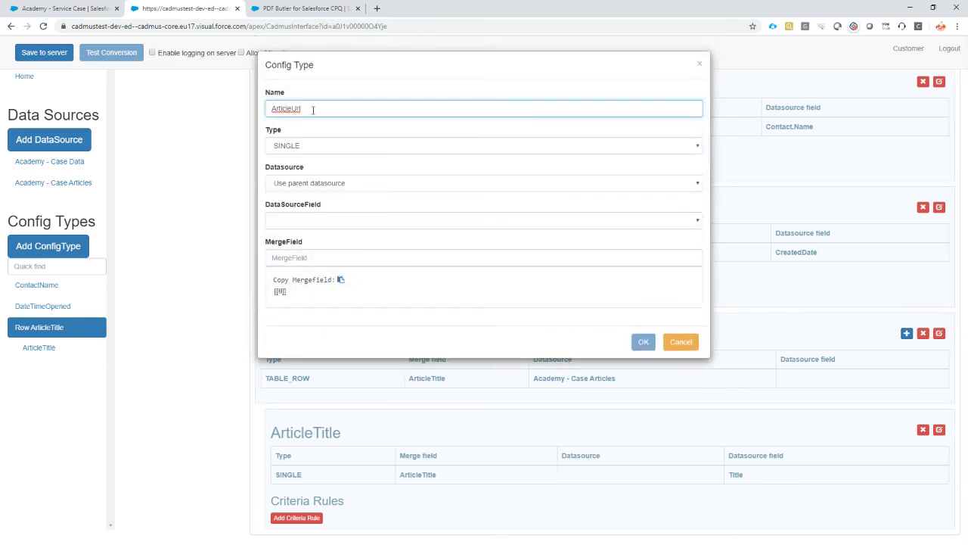
{"action": "left_click", "coordinate": [316, 221]}
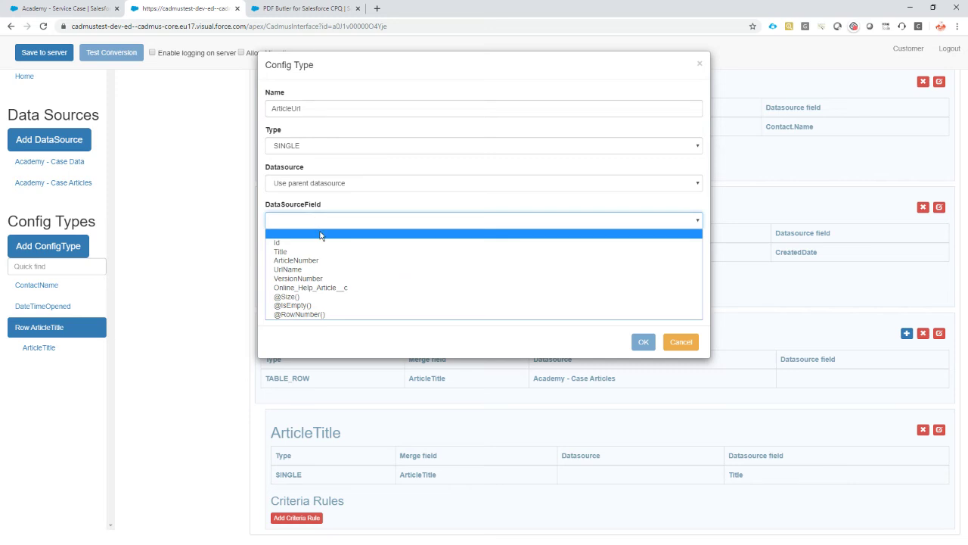
{"action": "left_click", "coordinate": [307, 146]}
{"action": "left_click", "coordinate": [307, 146]}
{"action": "left_click", "coordinate": [313, 286]}
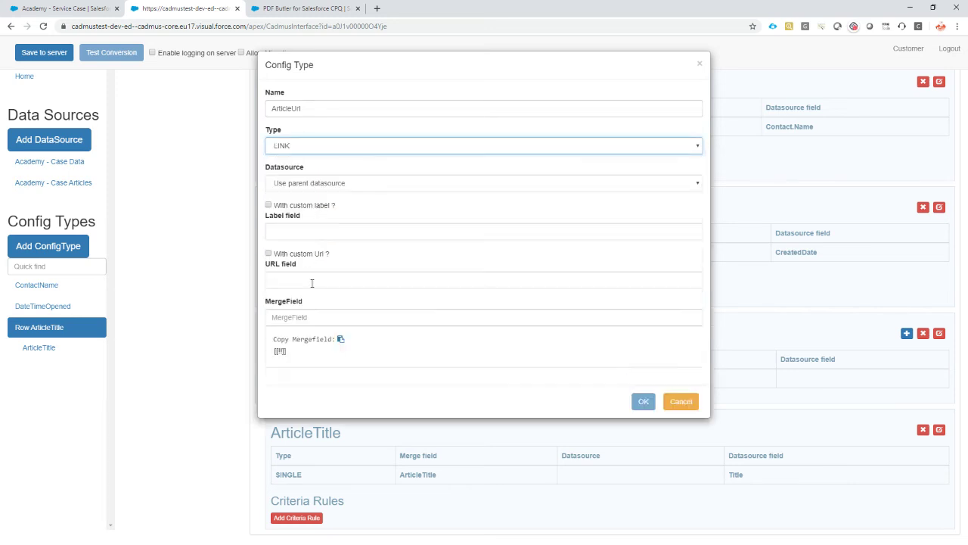
{"action": "left_click", "coordinate": [268, 205]}
{"action": "left_click", "coordinate": [292, 233]}
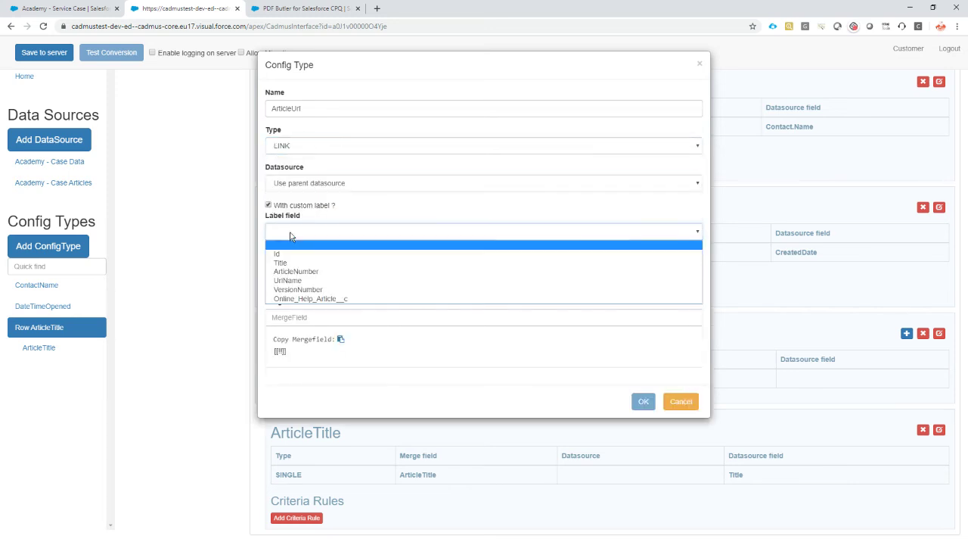
{"action": "left_click", "coordinate": [350, 281]}
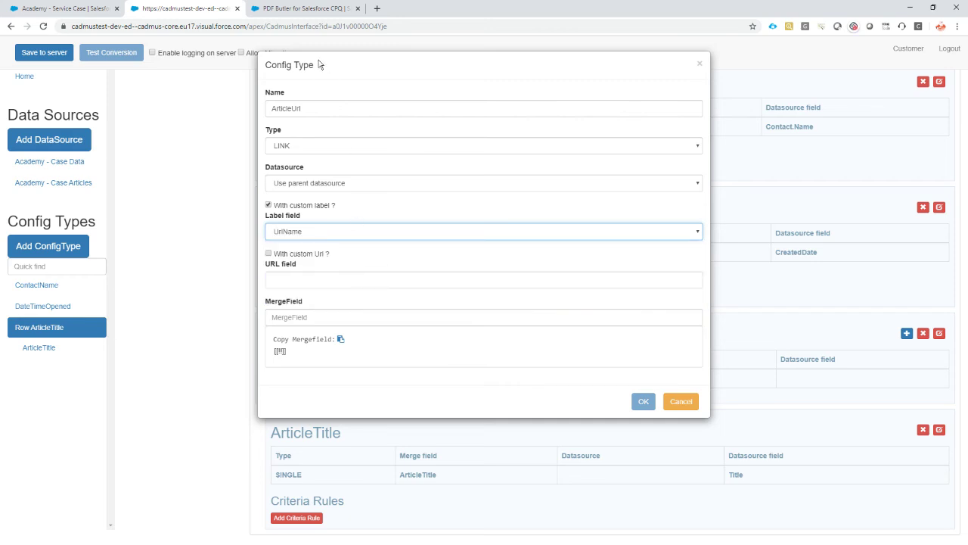
- Check a Knowledge article's URL Name and Online Help Article address
{"action": "left_click", "coordinate": [302, 11]}
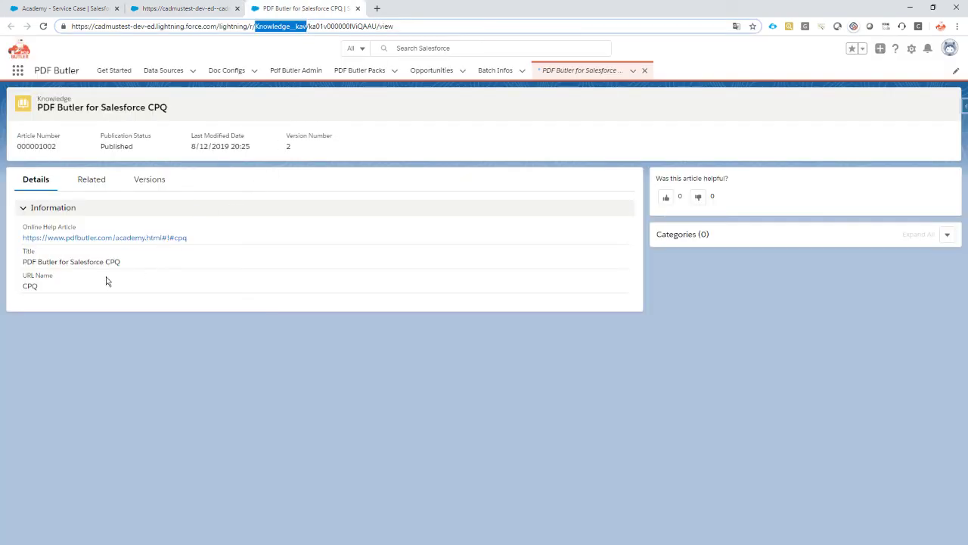
{"action": "double_click", "coordinate": [29, 286]}
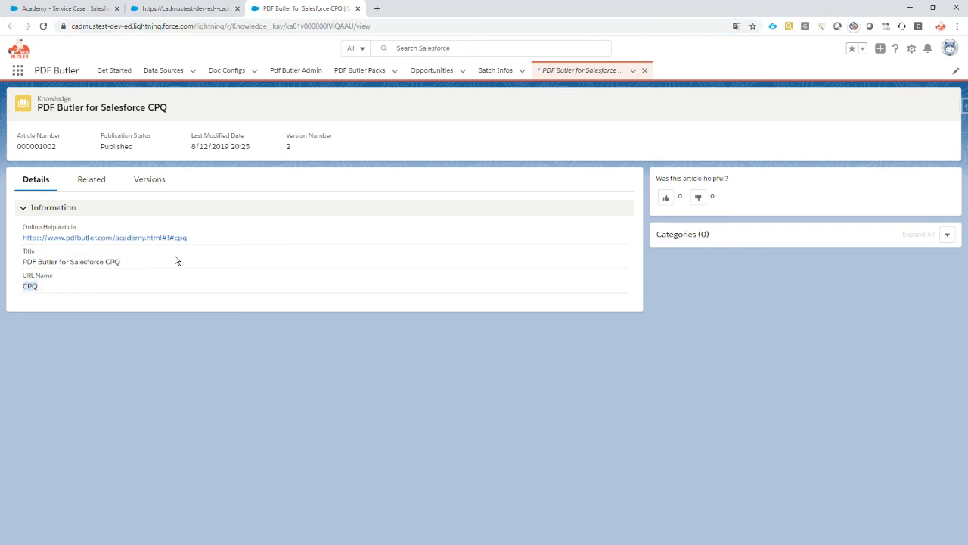
{"action": "left_click_drag", "start_coordinate": [205, 240], "coordinate": [23, 242]}
{"action": "left_click", "coordinate": [172, 8]}
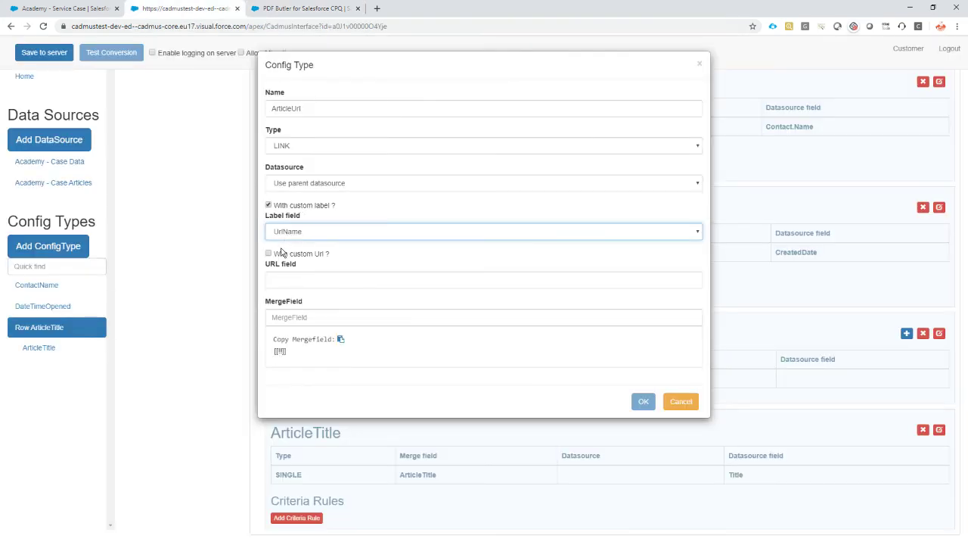
- Enable a custom URL from Online_Help_Article__c, set merge field ArticleUrl, and confirm
{"action": "left_click", "coordinate": [268, 254]}
{"action": "left_click", "coordinate": [285, 281]}
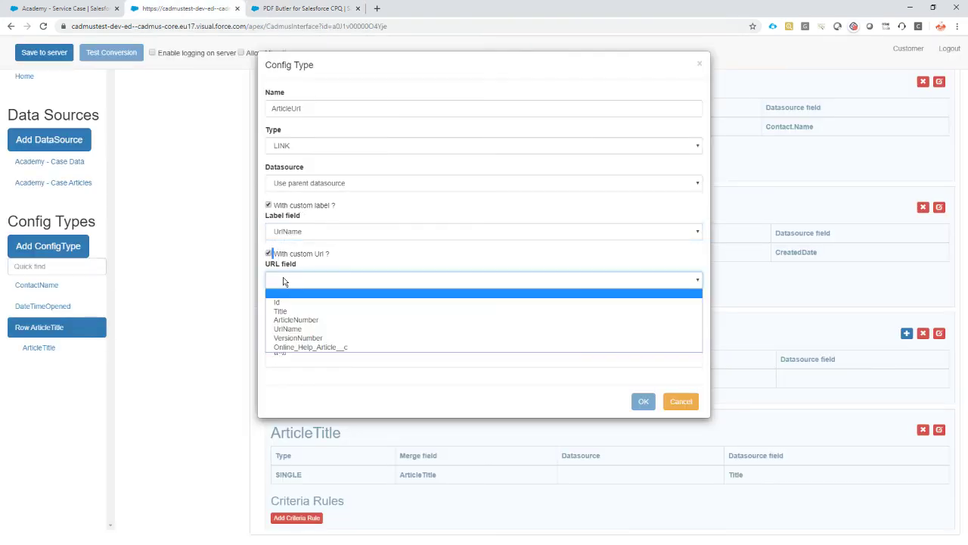
{"action": "left_click", "coordinate": [338, 347]}
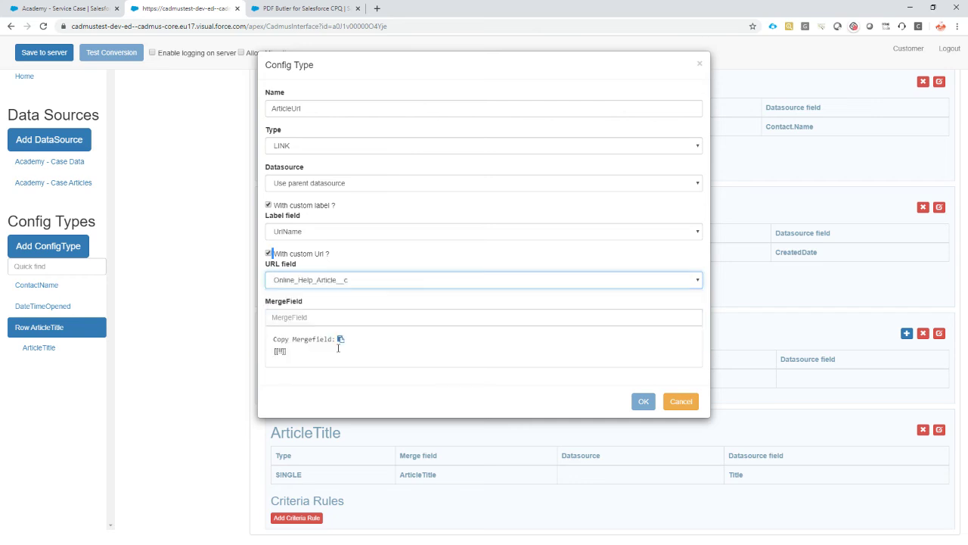
{"action": "left_click", "coordinate": [312, 317]}
{"action": "key", "text": "ctrl+v"}
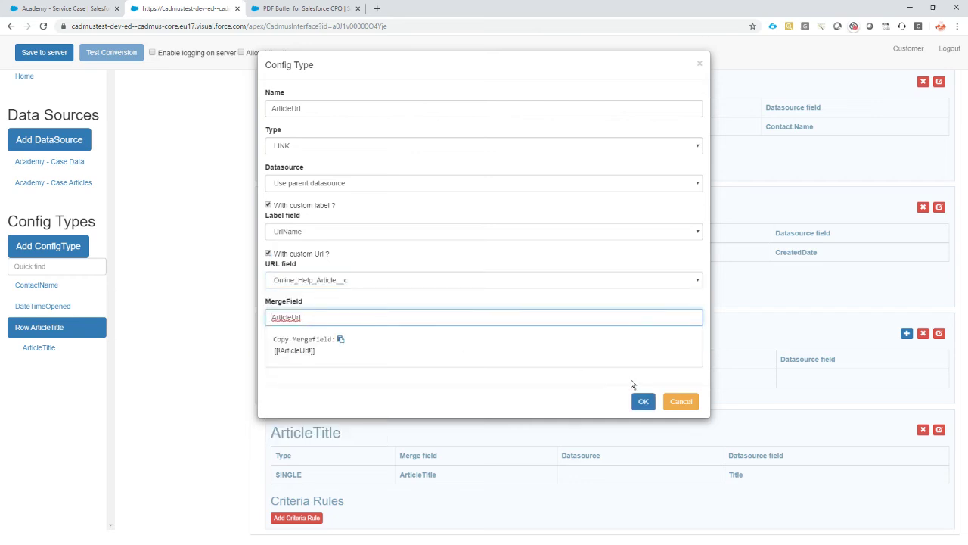
{"action": "left_click", "coordinate": [643, 404]}
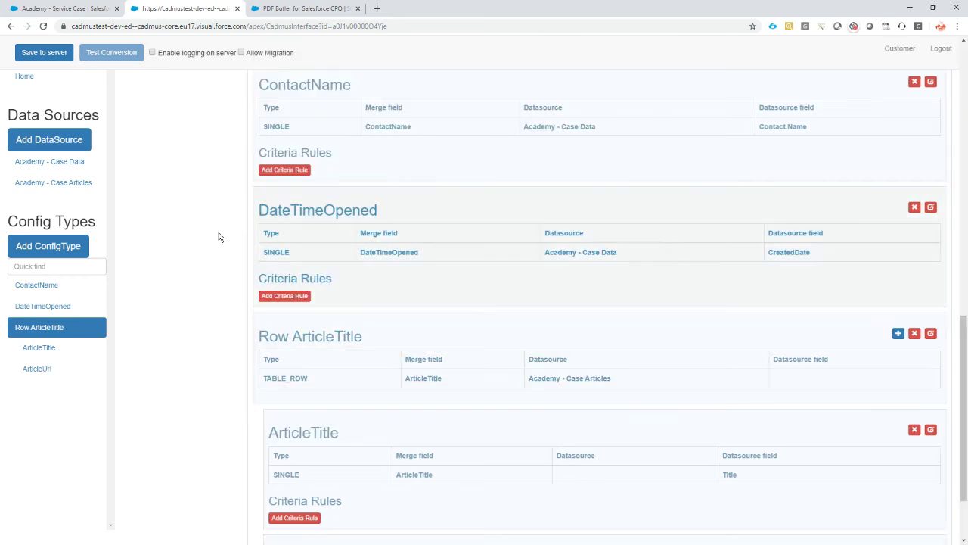
- Save the doc configuration to the server, copy its record ID, and return to the CPQ Question case
{"action": "left_click", "coordinate": [47, 59]}
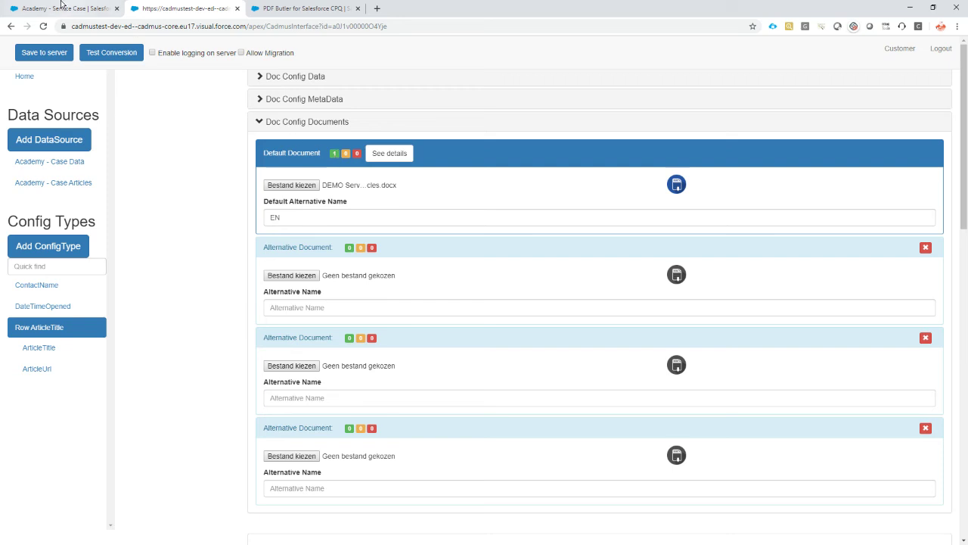
{"action": "left_click", "coordinate": [54, 9]}
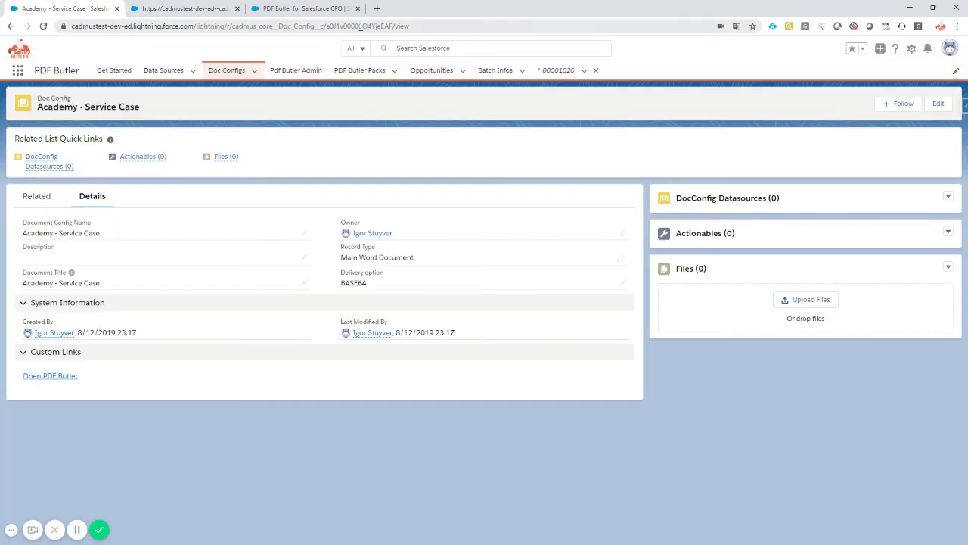
{"action": "double_click", "coordinate": [362, 26]}
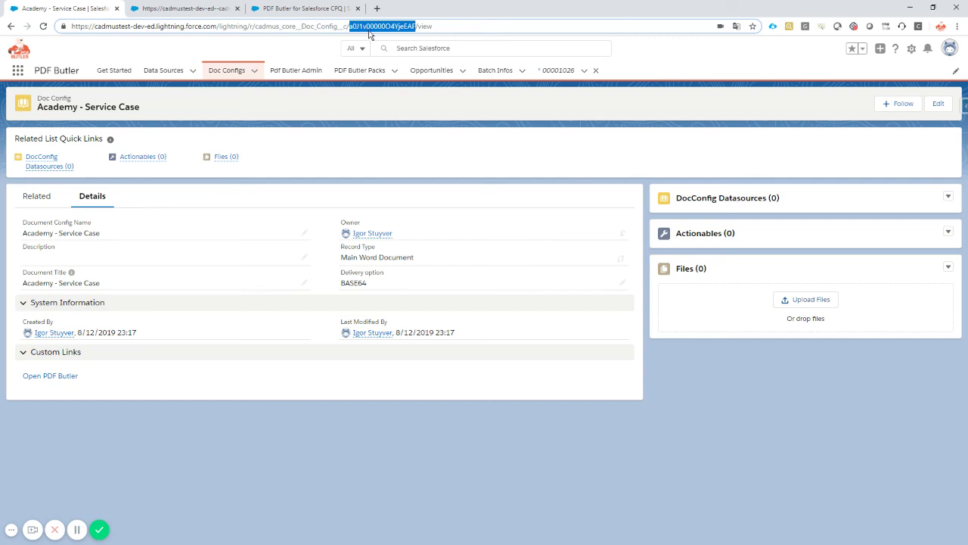
{"action": "left_click", "coordinate": [544, 72]}
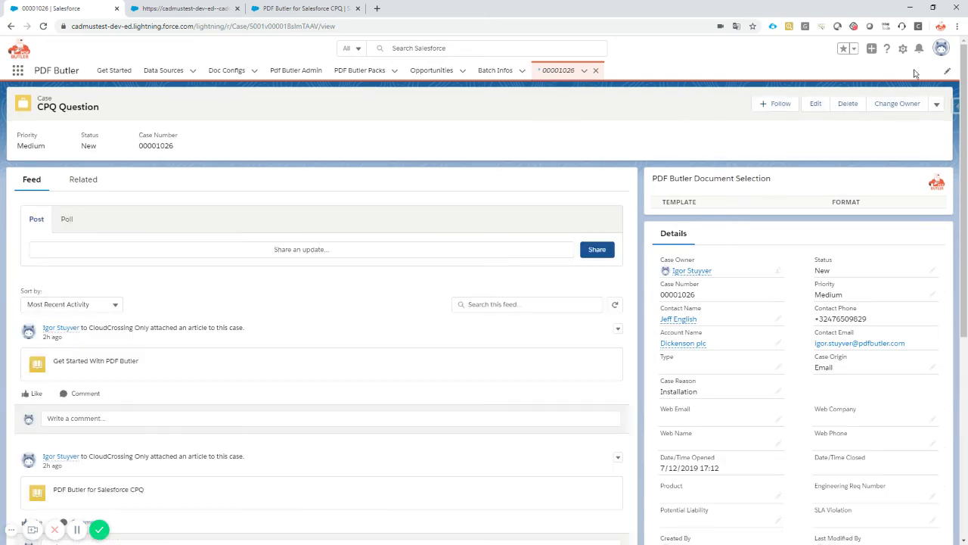
- Add the new doc config ID to the PDF Butler component's DocConfigs to retrieve and save the page
{"action": "left_click", "coordinate": [903, 48]}
{"action": "left_click", "coordinate": [868, 164]}
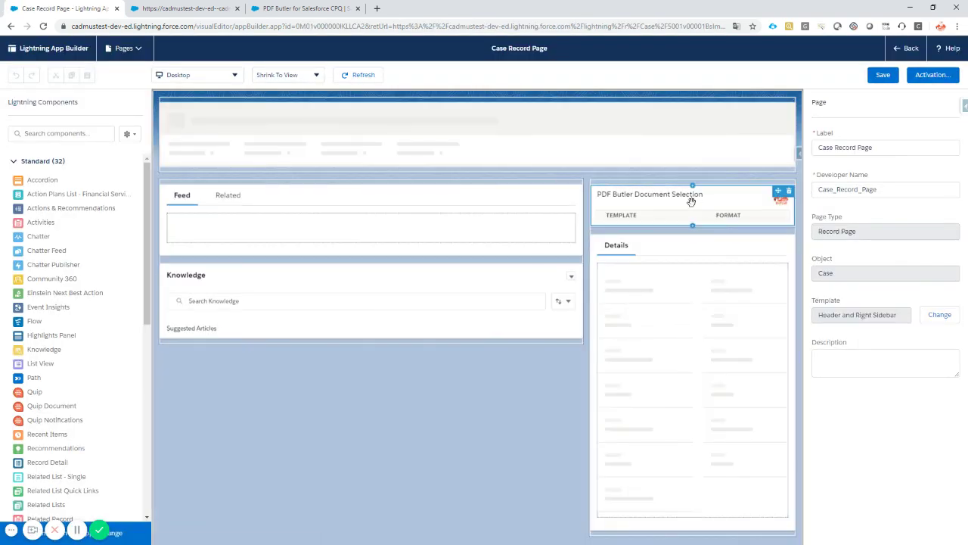
{"action": "left_click", "coordinate": [688, 196]}
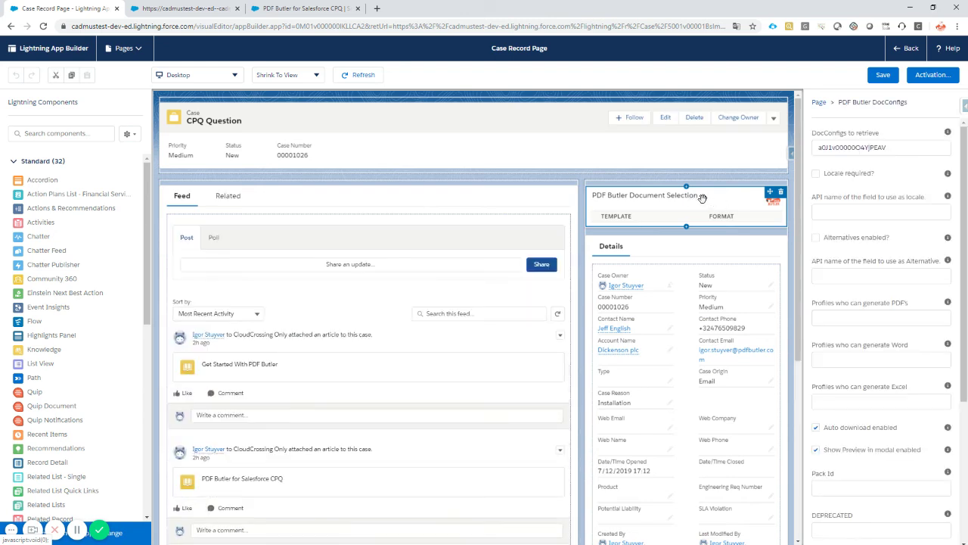
{"action": "left_click", "coordinate": [851, 146]}
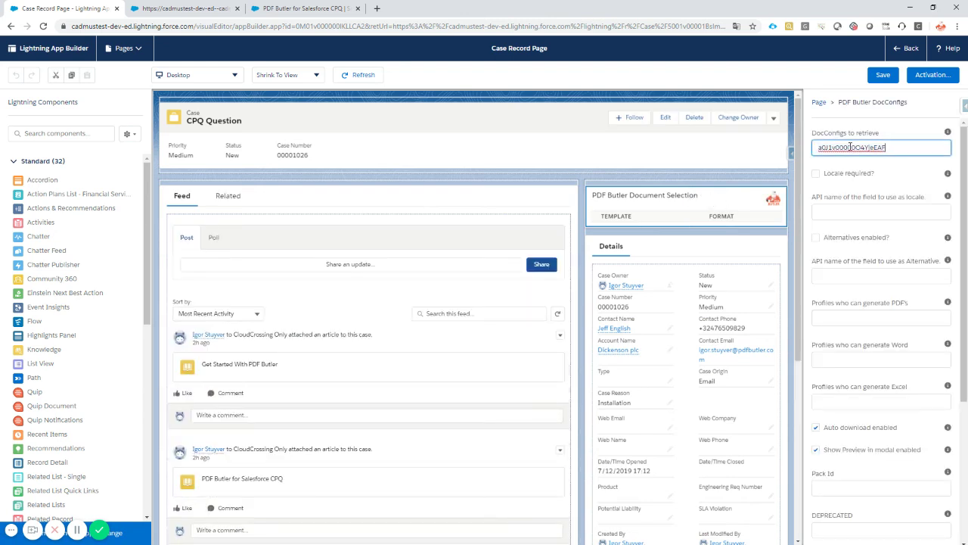
{"action": "left_click", "coordinate": [885, 77]}
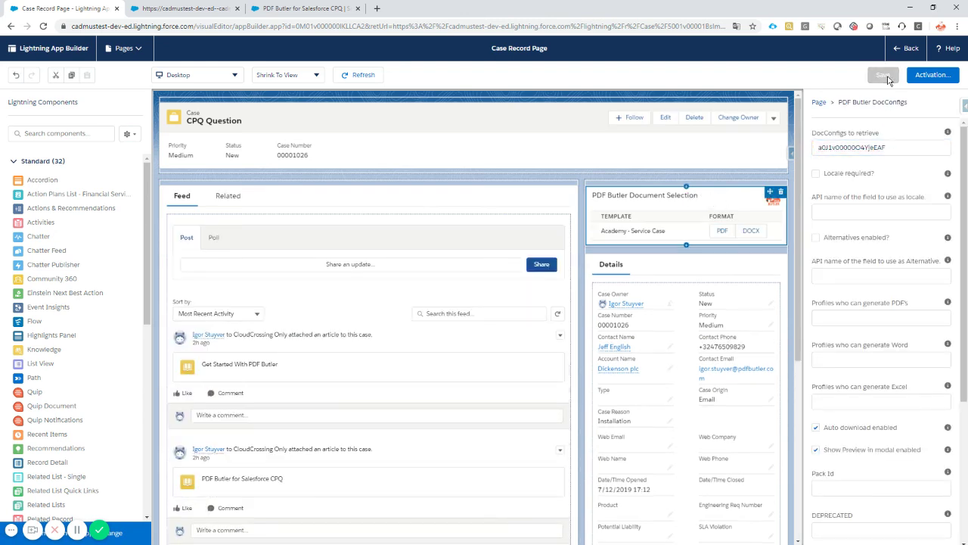
{"action": "left_click", "coordinate": [897, 50]}
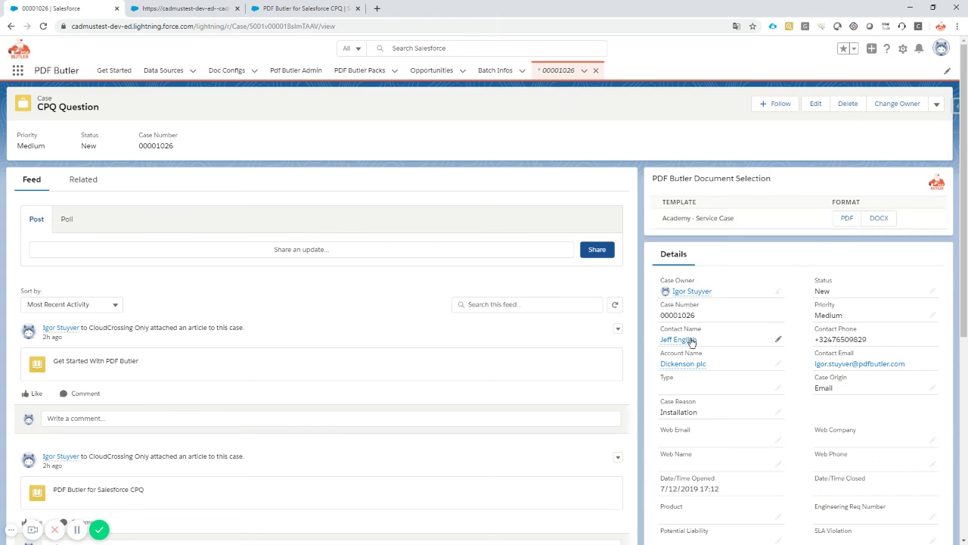
- Note the case's Date/Time Opened value and generate the Academy - Service Case PDF
{"action": "mouse_move", "coordinate": [686, 339]}
{"action": "left_click_drag", "start_coordinate": [663, 488], "coordinate": [723, 489]}
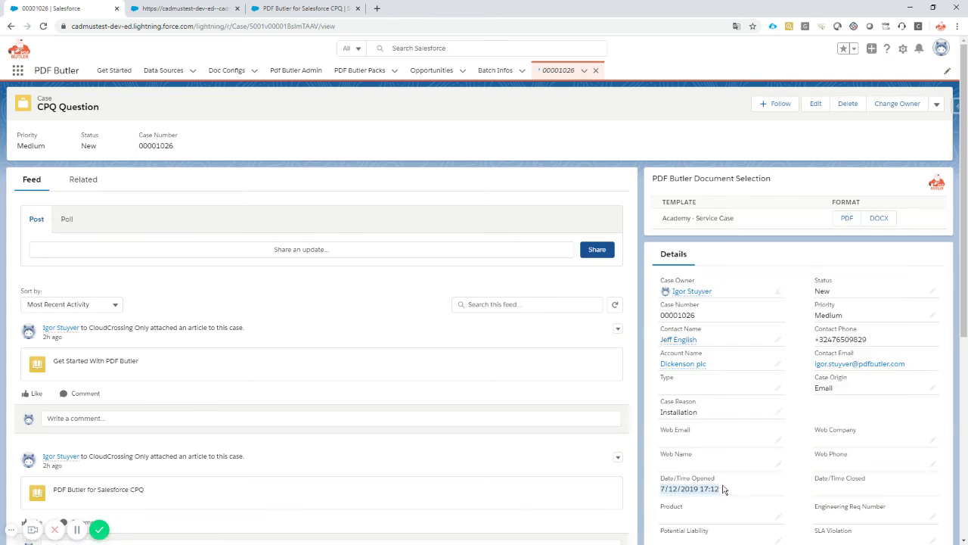
{"action": "left_click", "coordinate": [80, 184]}
{"action": "scroll", "coordinate": [151, 233], "scroll_direction": "down", "scroll_amount": 1}
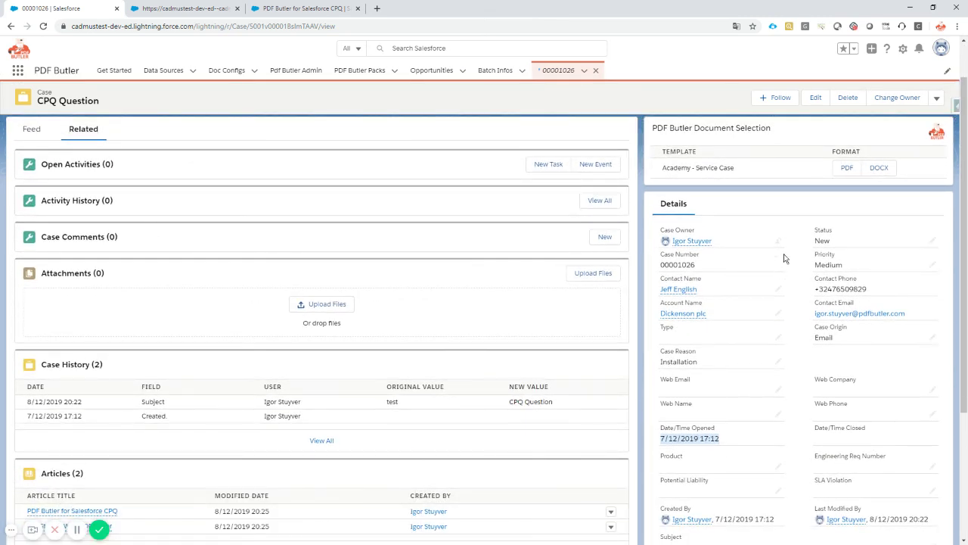
{"action": "left_click", "coordinate": [846, 168]}
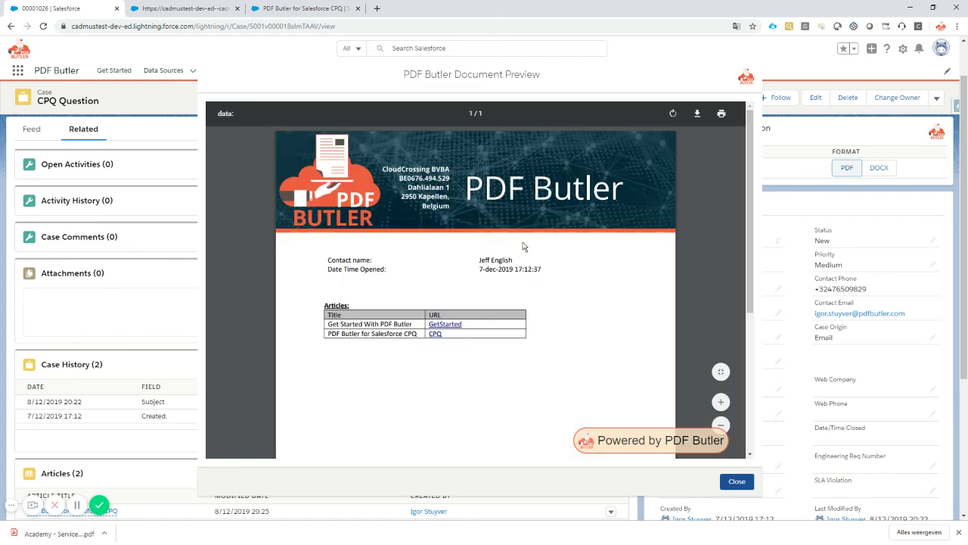
- Check the contact name and date/time opened lines in the generated PDF preview
{"action": "left_click_drag", "start_coordinate": [329, 259], "coordinate": [513, 258]}
{"action": "left_click_drag", "start_coordinate": [339, 268], "coordinate": [531, 268]}
{"action": "left_click", "coordinate": [357, 315]}
{"action": "scroll", "coordinate": [355, 316], "scroll_direction": "down", "scroll_amount": 1}
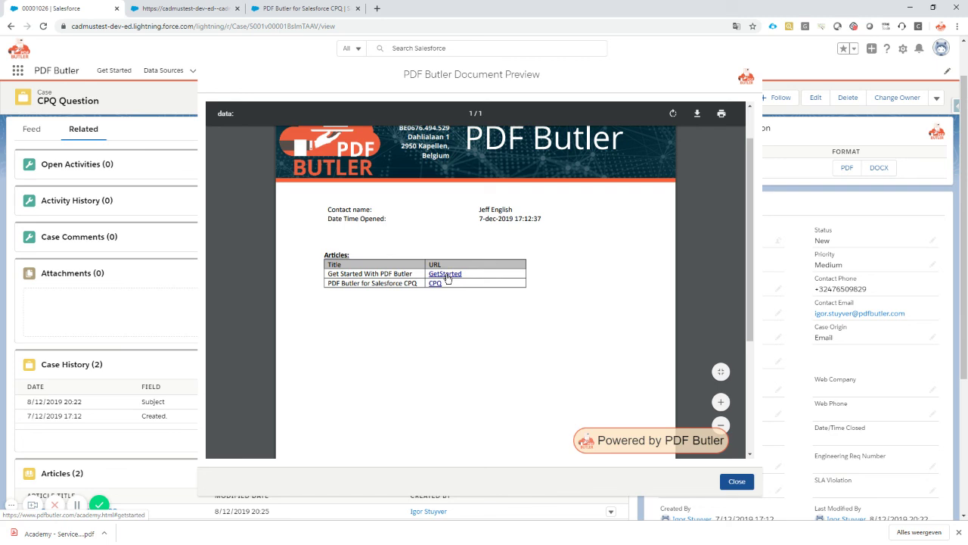
- Follow the GetStarted link, then open the downloaded PDF's CPQ link in a new tab
{"action": "left_click", "coordinate": [451, 276]}
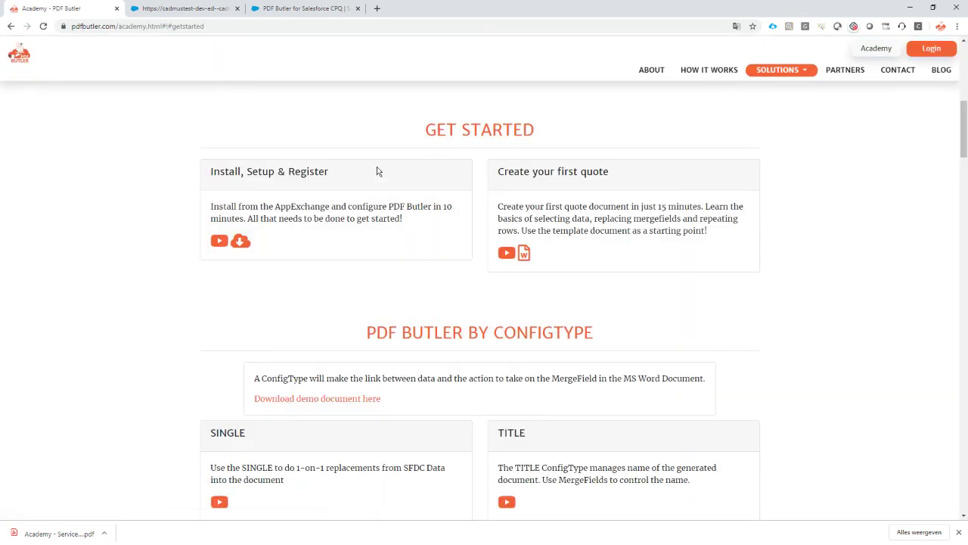
{"action": "left_click", "coordinate": [11, 26]}
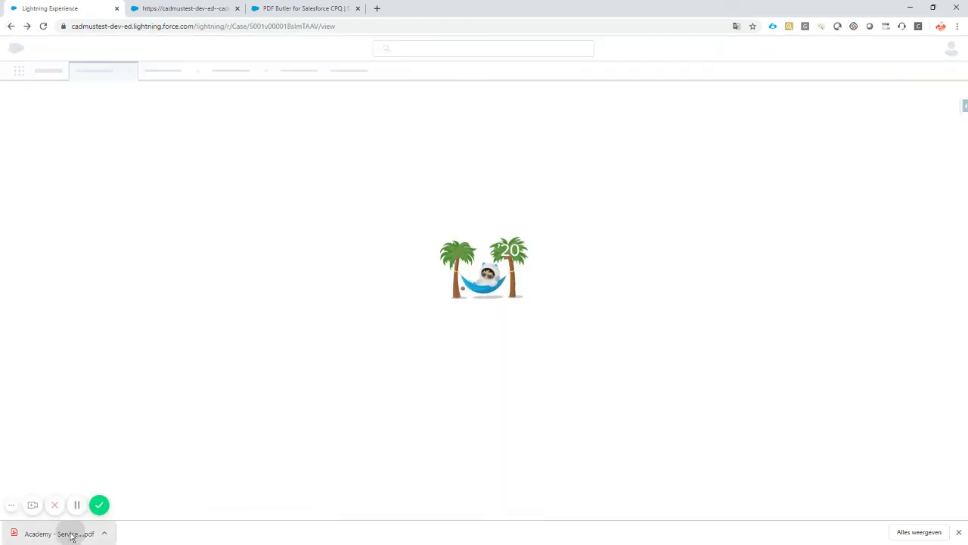
{"action": "left_click", "coordinate": [60, 533]}
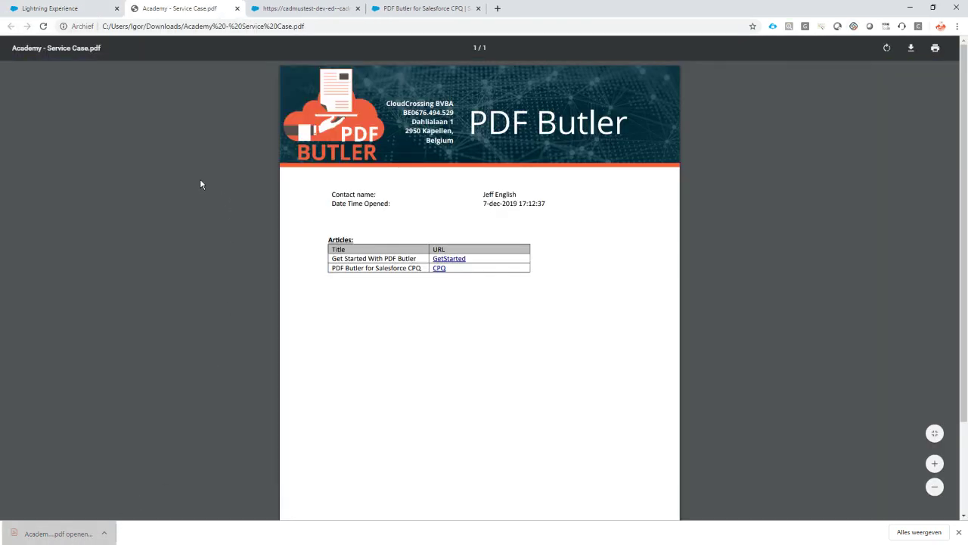
{"action": "right_click", "coordinate": [441, 271]}
{"action": "left_click", "coordinate": [447, 276]}
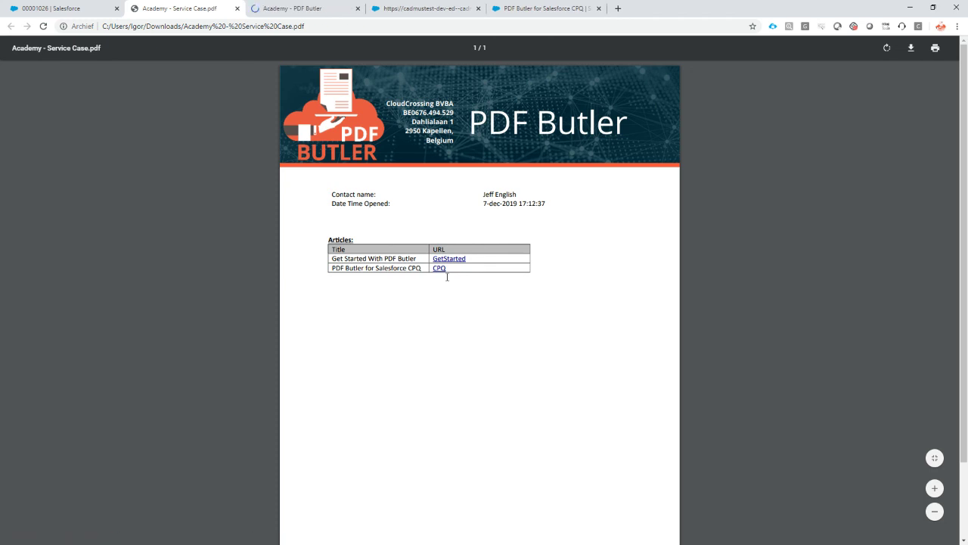
- Browse the PDF Butler Academy page, revisit the generated PDF, then return to the Salesforce case
{"action": "left_click", "coordinate": [288, 12]}
{"action": "scroll", "coordinate": [338, 142], "scroll_direction": "down", "scroll_amount": 3}
{"action": "scroll", "coordinate": [338, 146], "scroll_direction": "down", "scroll_amount": 7}
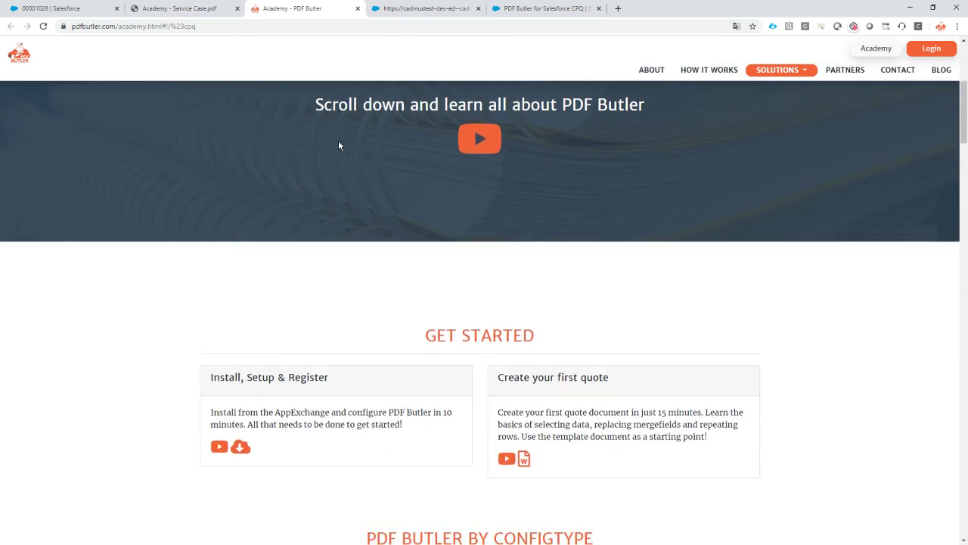
{"action": "scroll", "coordinate": [338, 146], "scroll_direction": "down", "scroll_amount": 6}
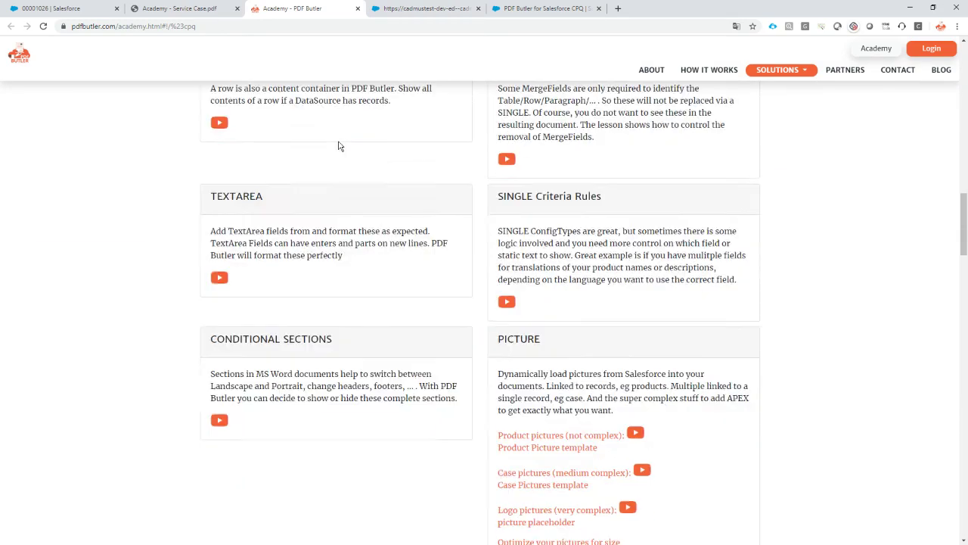
{"action": "left_click", "coordinate": [195, 9]}
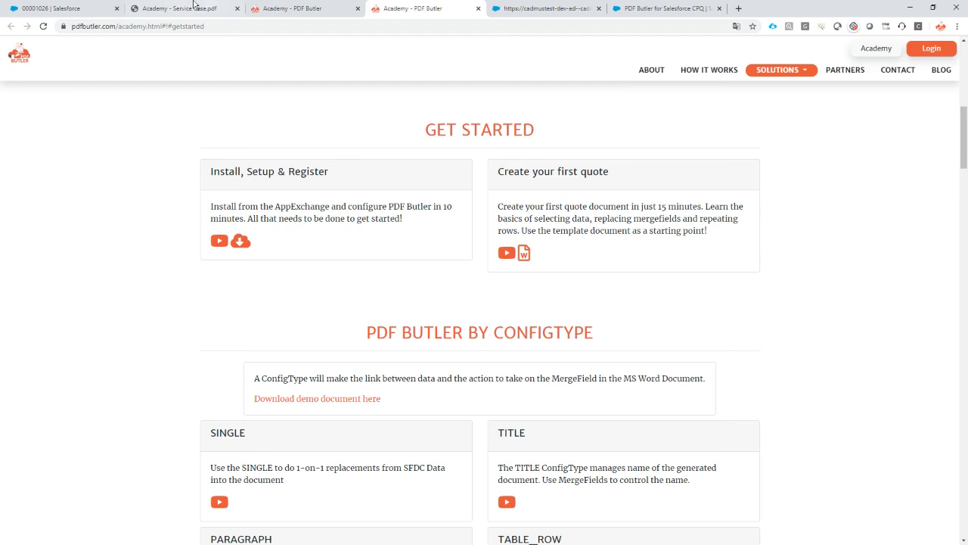
{"action": "left_click", "coordinate": [189, 8]}
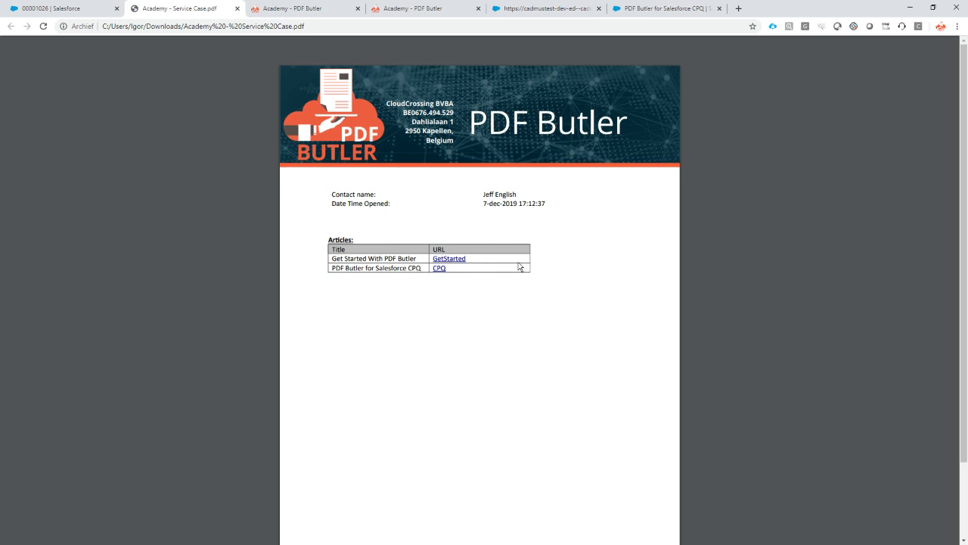
{"action": "left_click", "coordinate": [61, 9]}
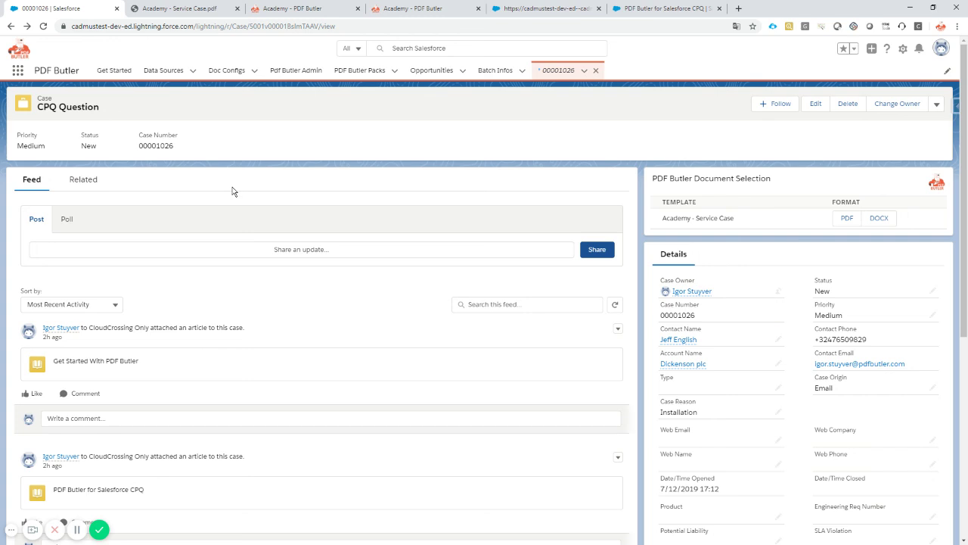